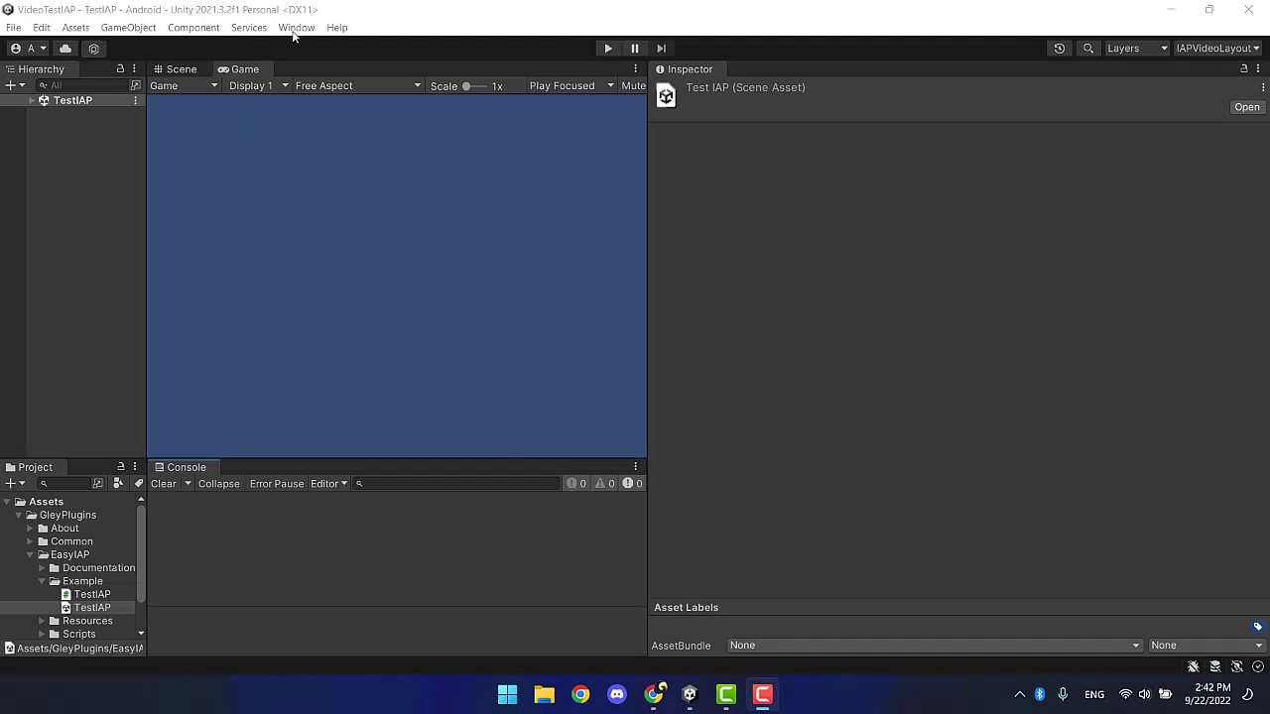
Open the Gley Easy IAP settings window from the Window menu
left_click(294, 30)
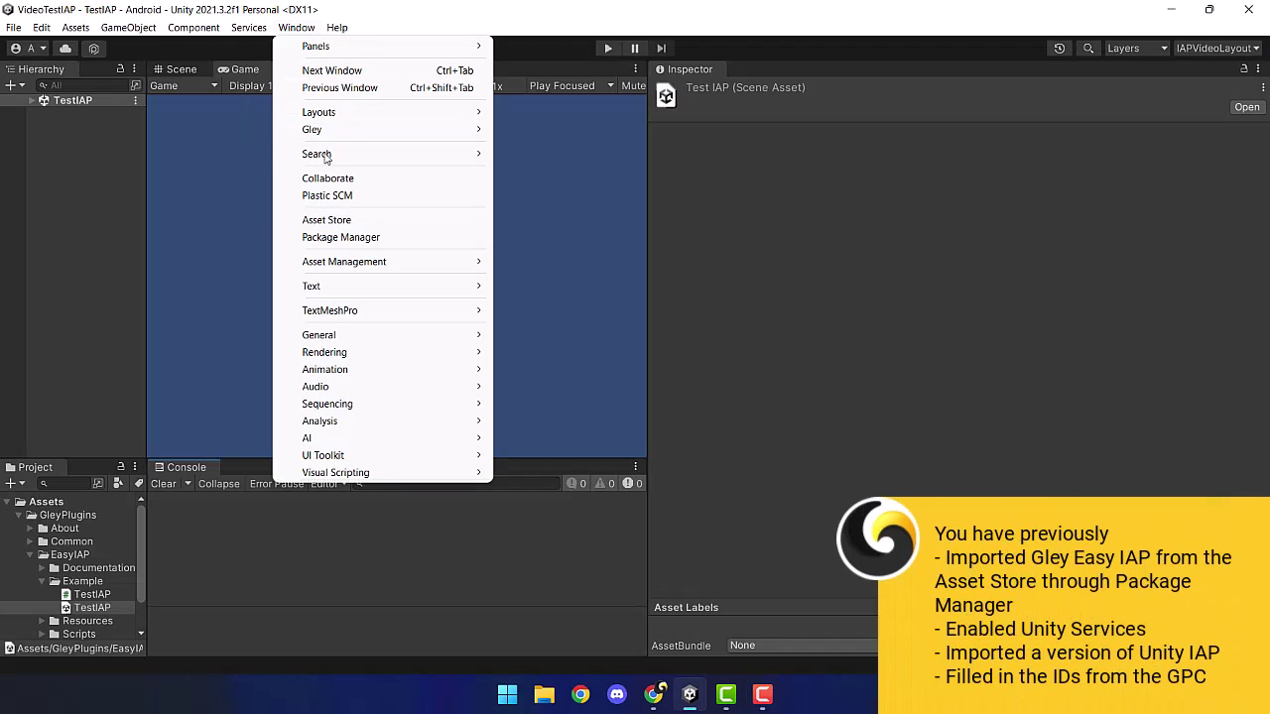
mouse_move(342, 133)
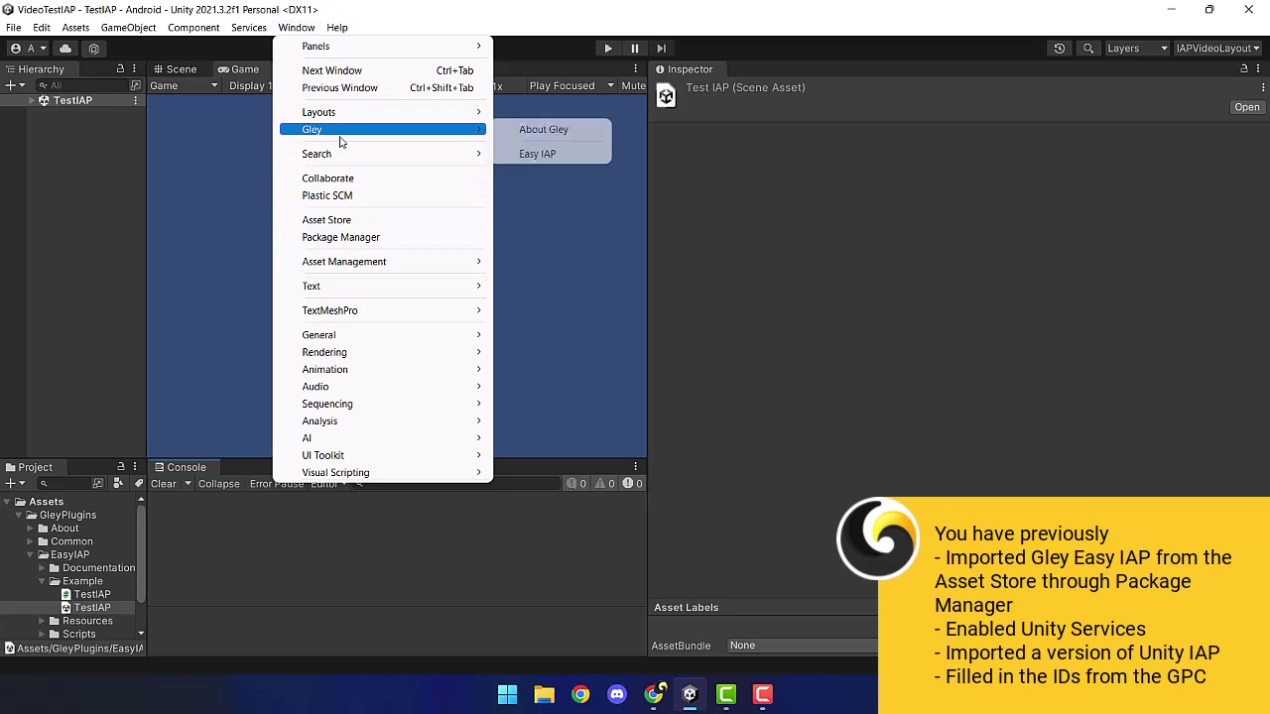
left_click(525, 155)
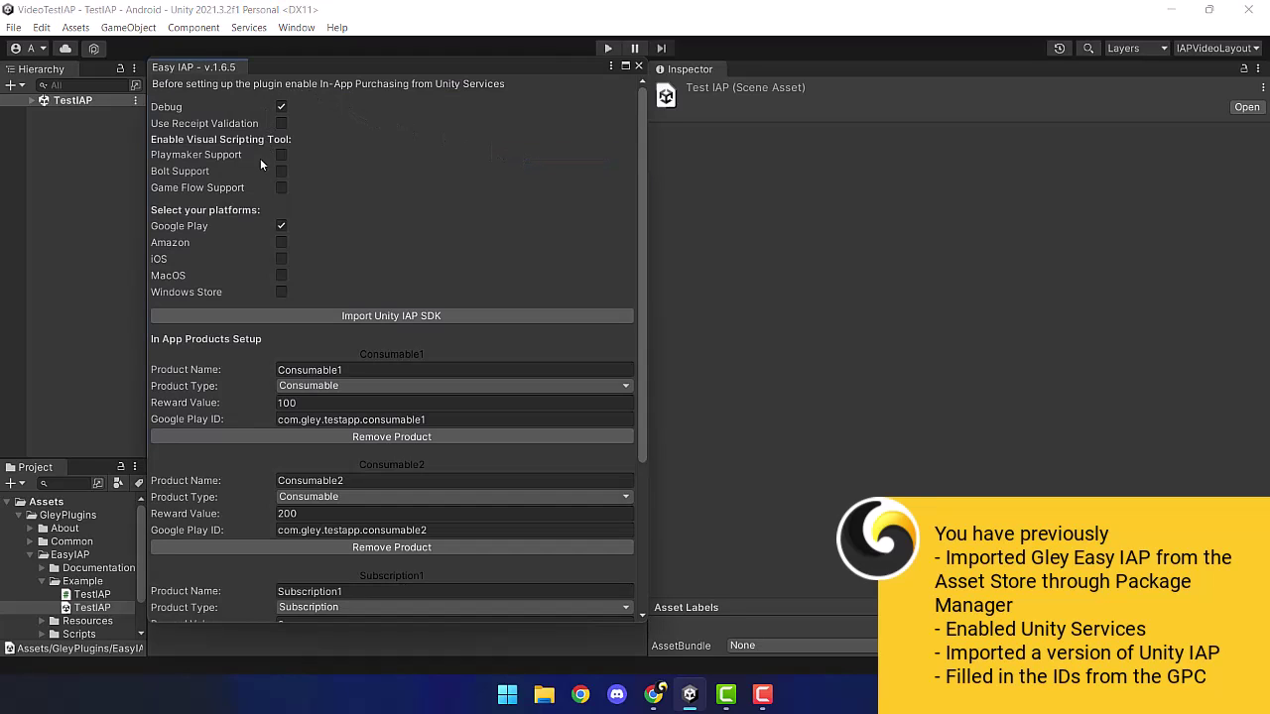
Open the In-App Purchasing configuration, review the four Easy IAP products, and bring Play Console forward
left_click(249, 28)
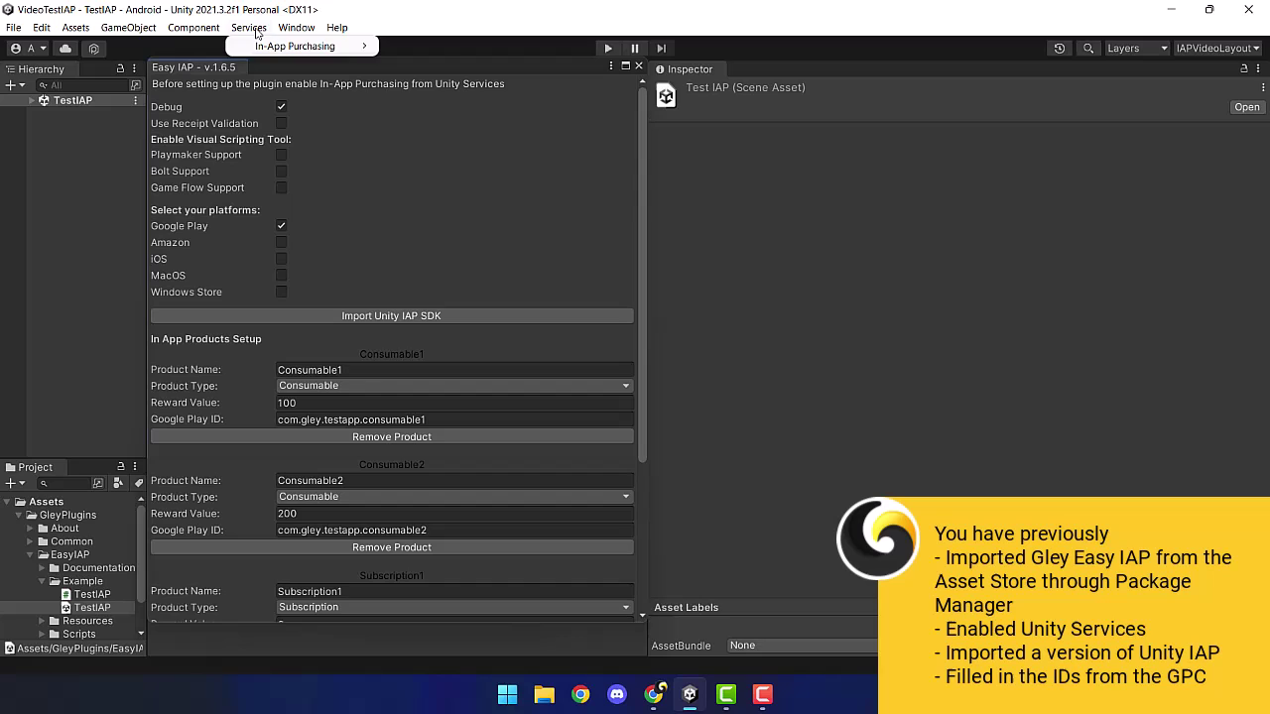
mouse_move(265, 47)
left_click(428, 45)
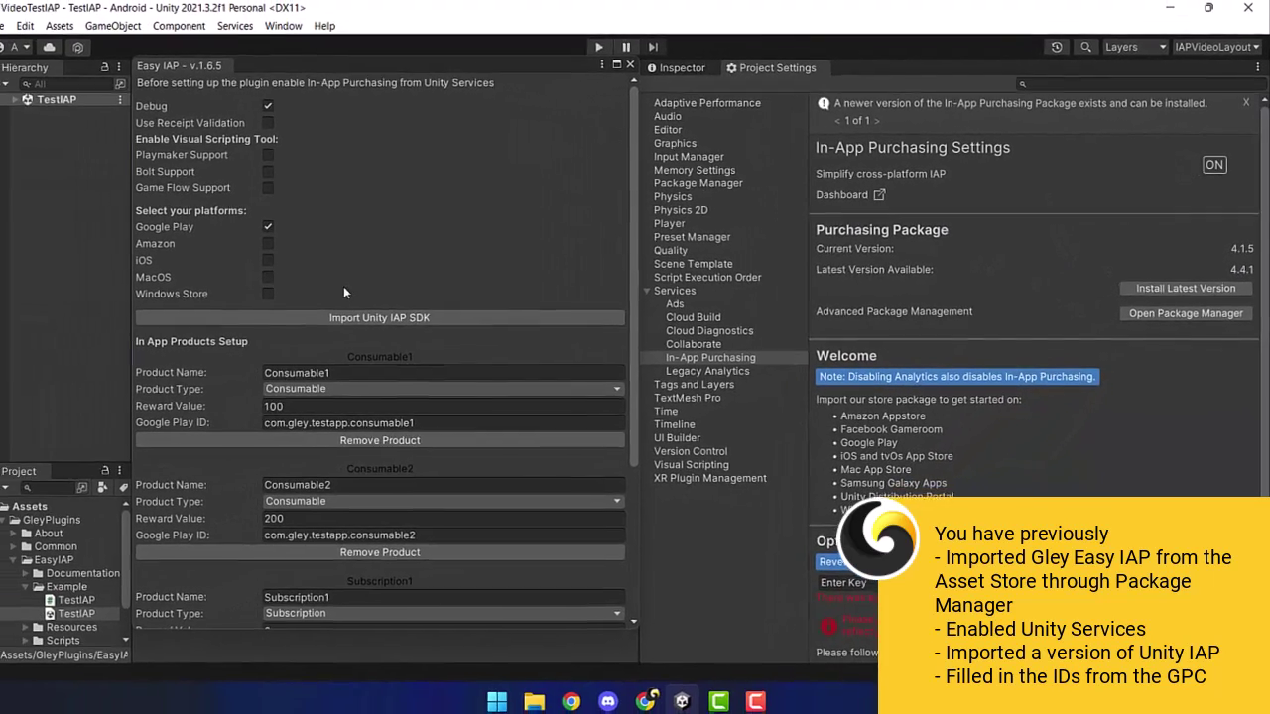
scroll(256, 387, "down", 5)
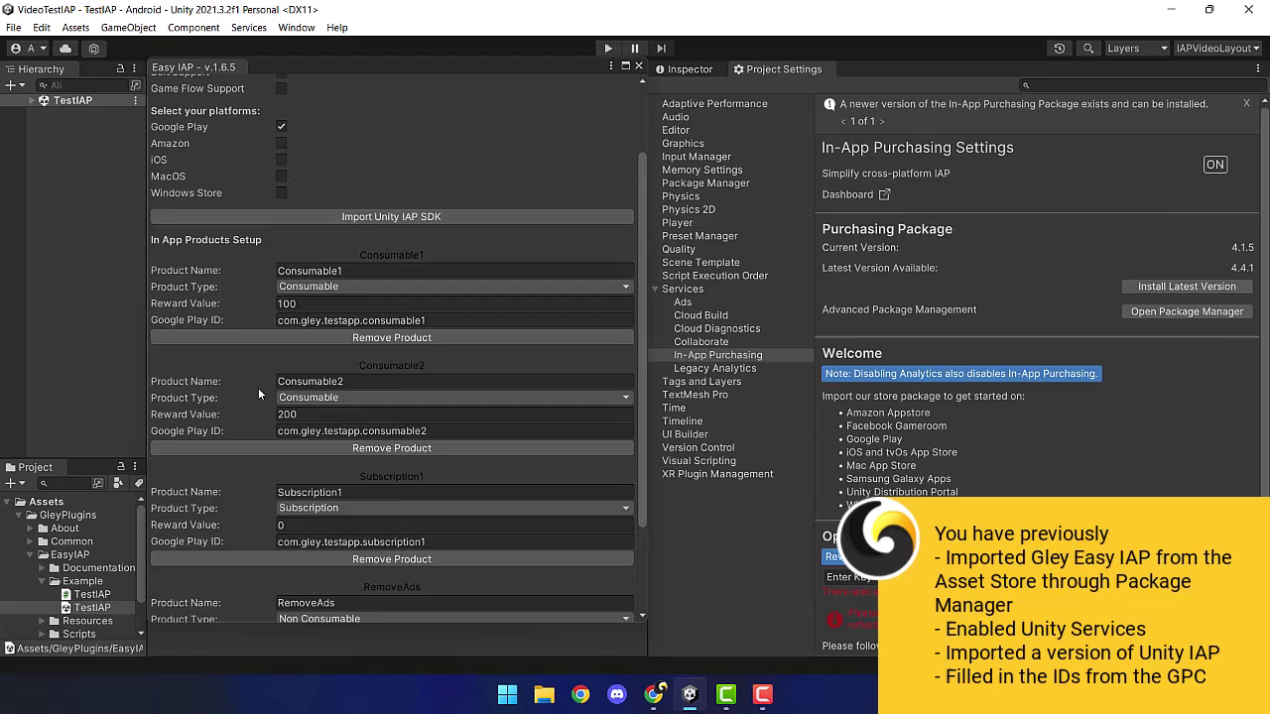
left_click(653, 699)
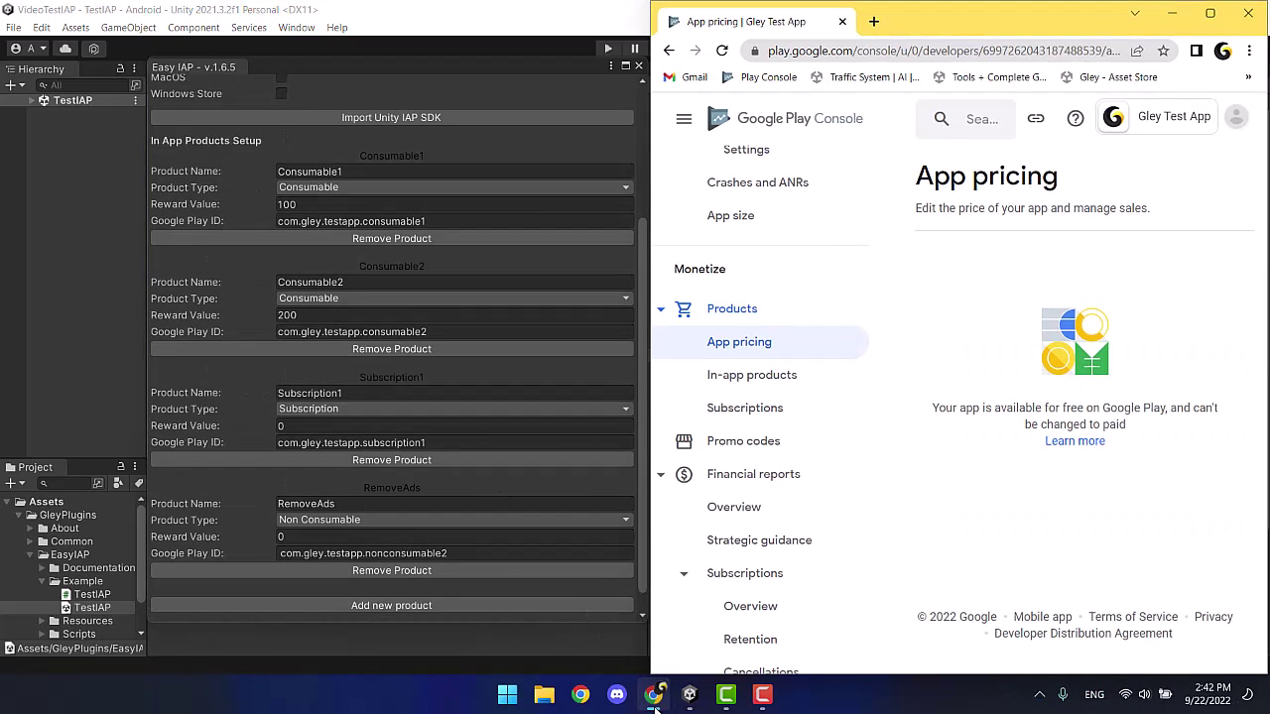
In Play Console's in-app products list, check the Consumable 1 product ID
left_click(725, 410)
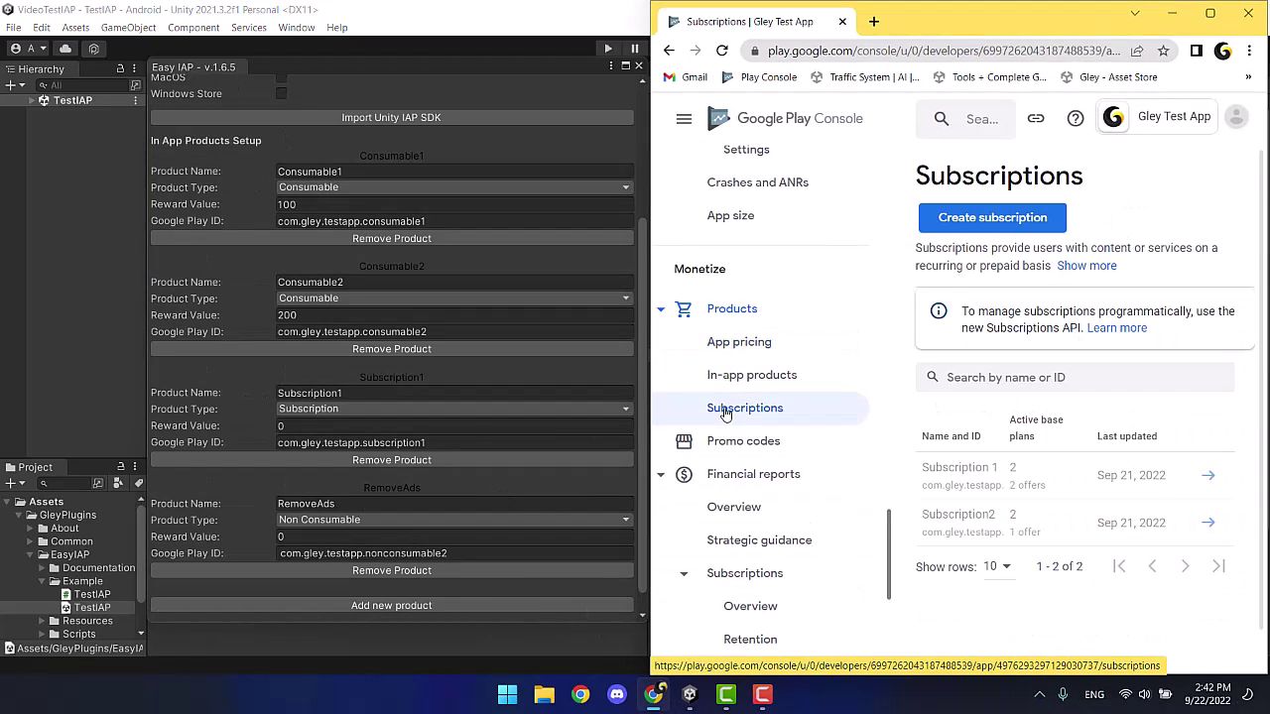
left_click(735, 379)
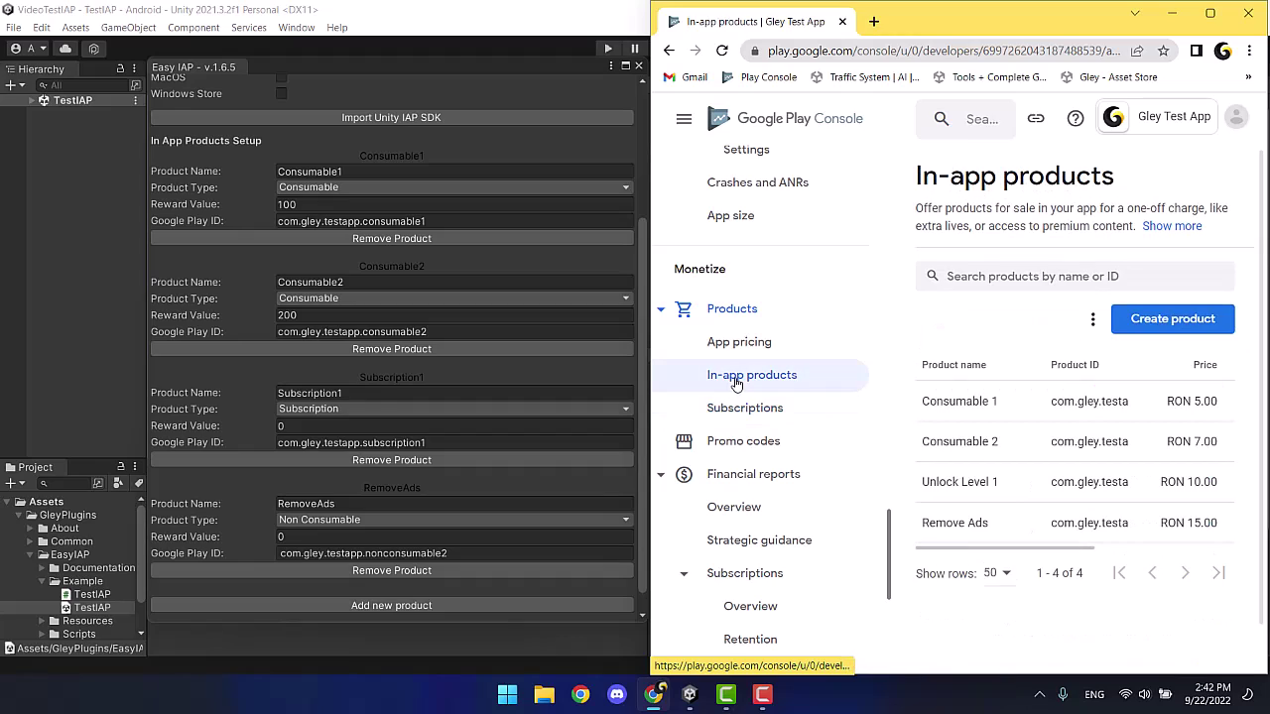
left_click(683, 123)
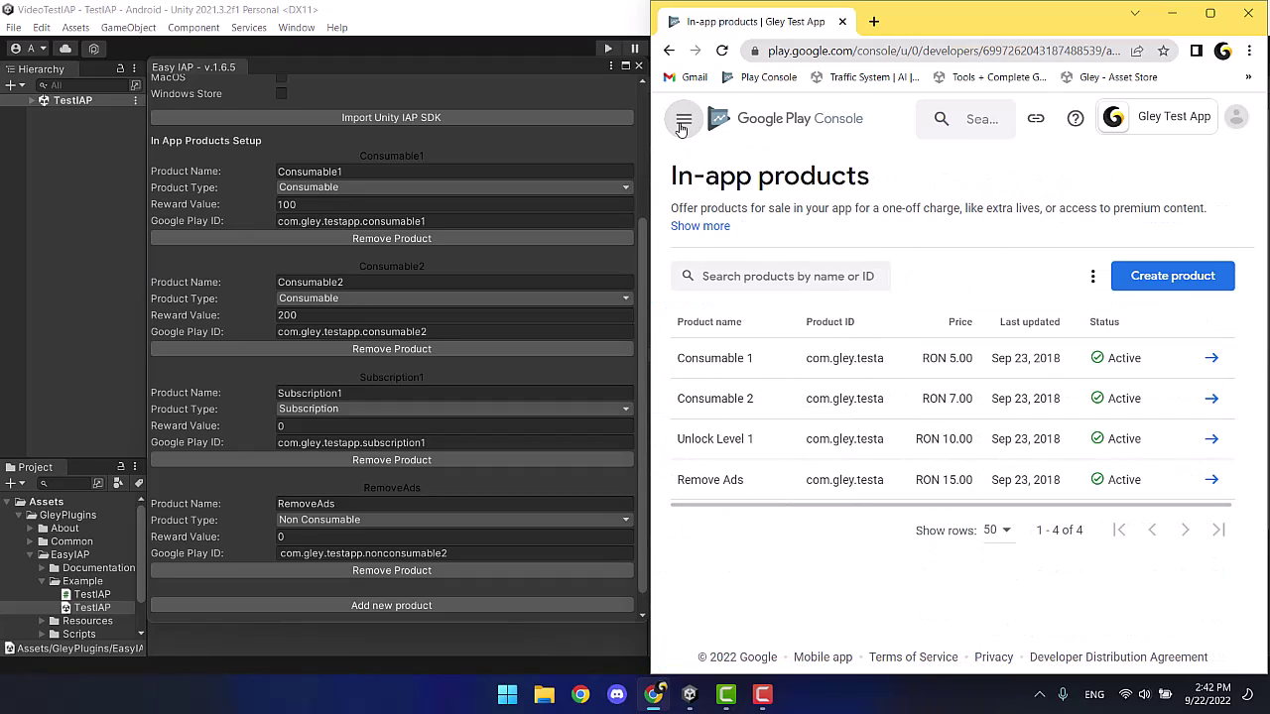
left_click(1207, 359)
left_click_drag(742, 241, 922, 247)
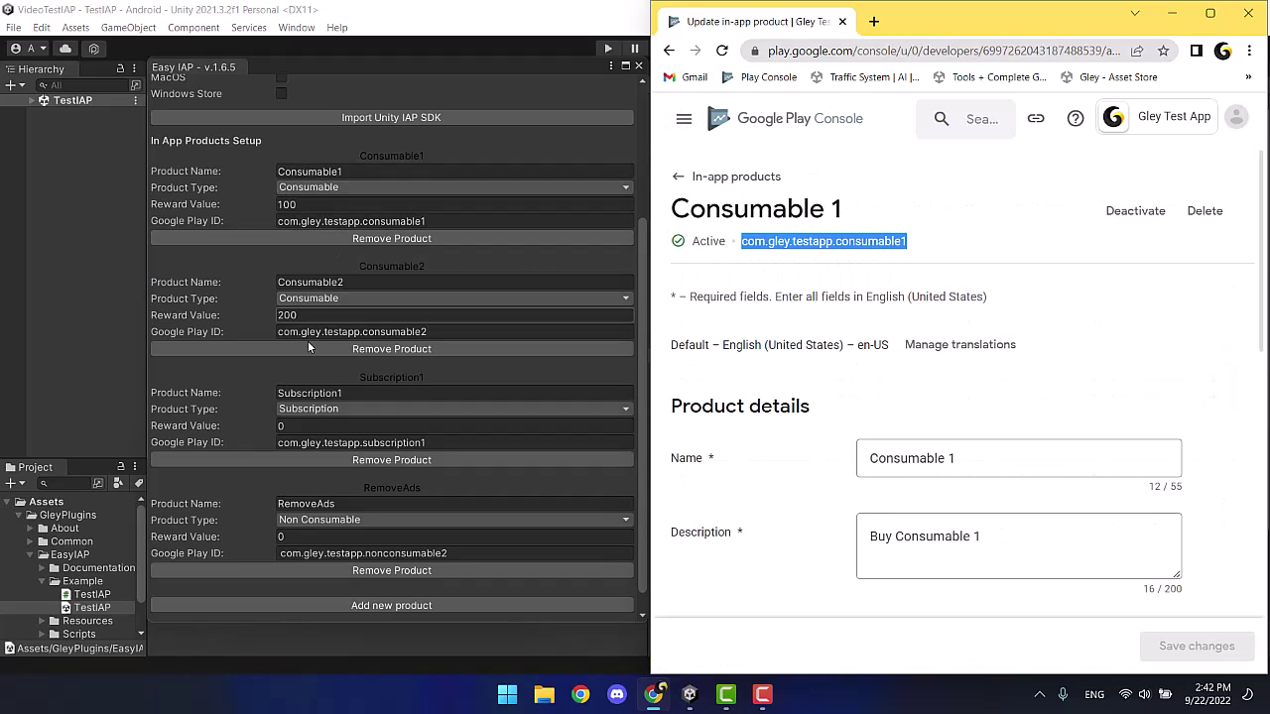
Remove the leading space from the RemoveAds Google Play ID, save Easy IAP, and close it
left_click(282, 554)
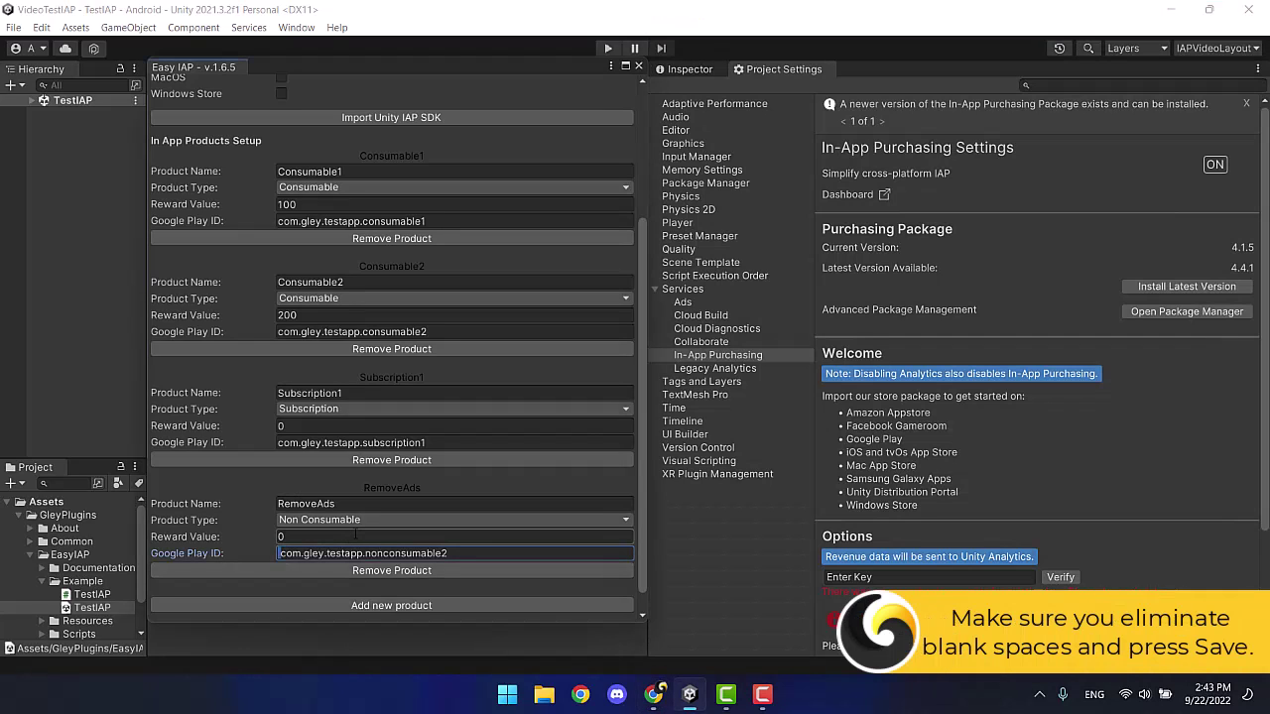
key("Delete")
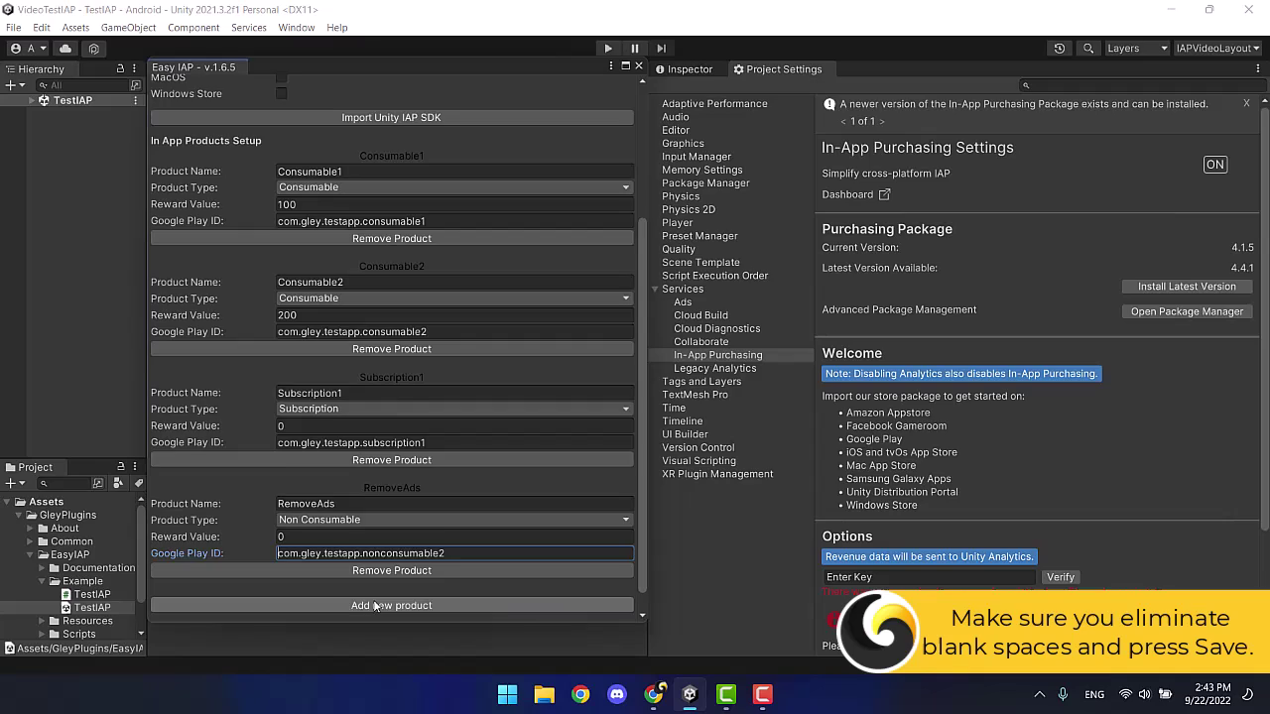
scroll(387, 610, "down", 1)
left_click(387, 615)
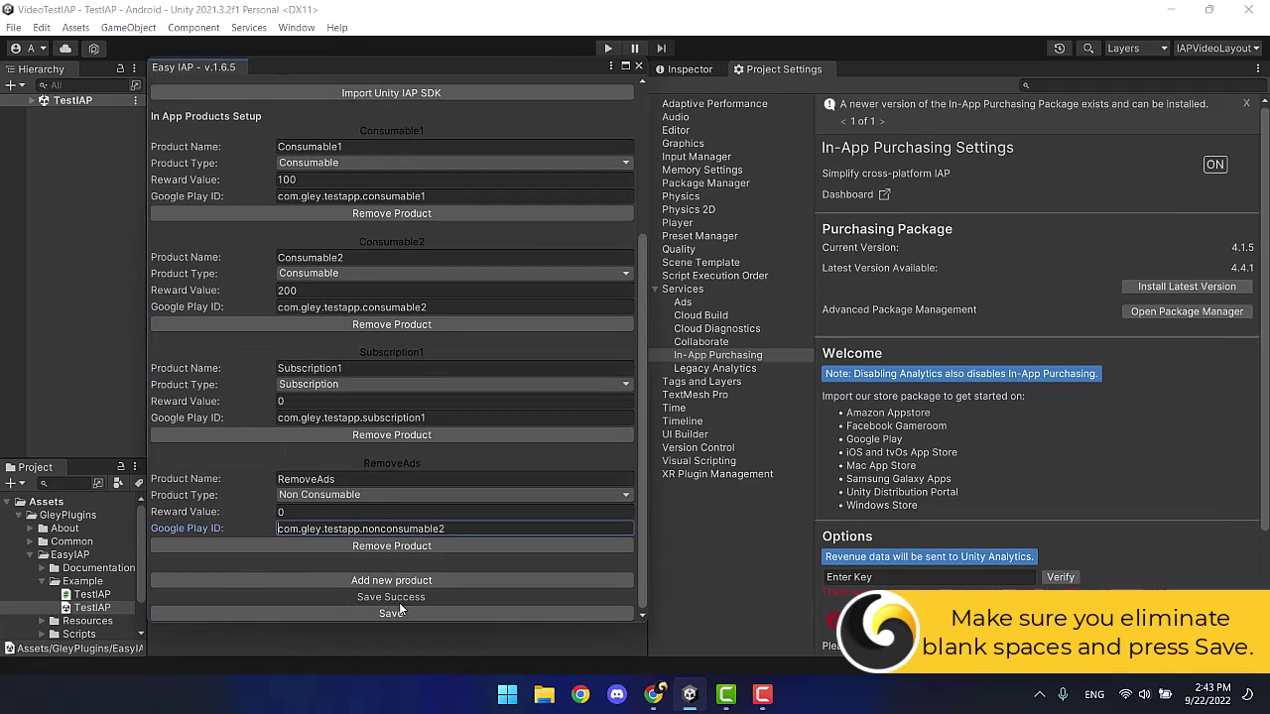
left_click(639, 66)
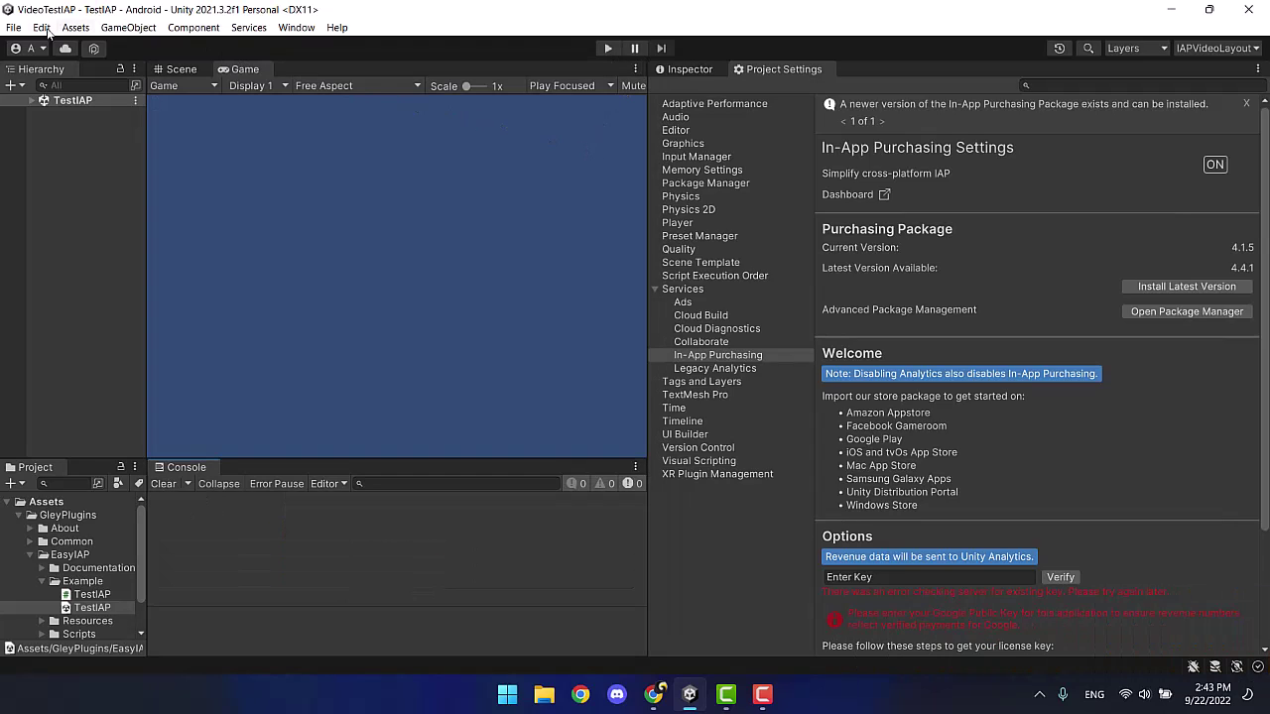
Open Build Settings and review Other Settings in the Android Player Settings
left_click(16, 30)
left_click(96, 220)
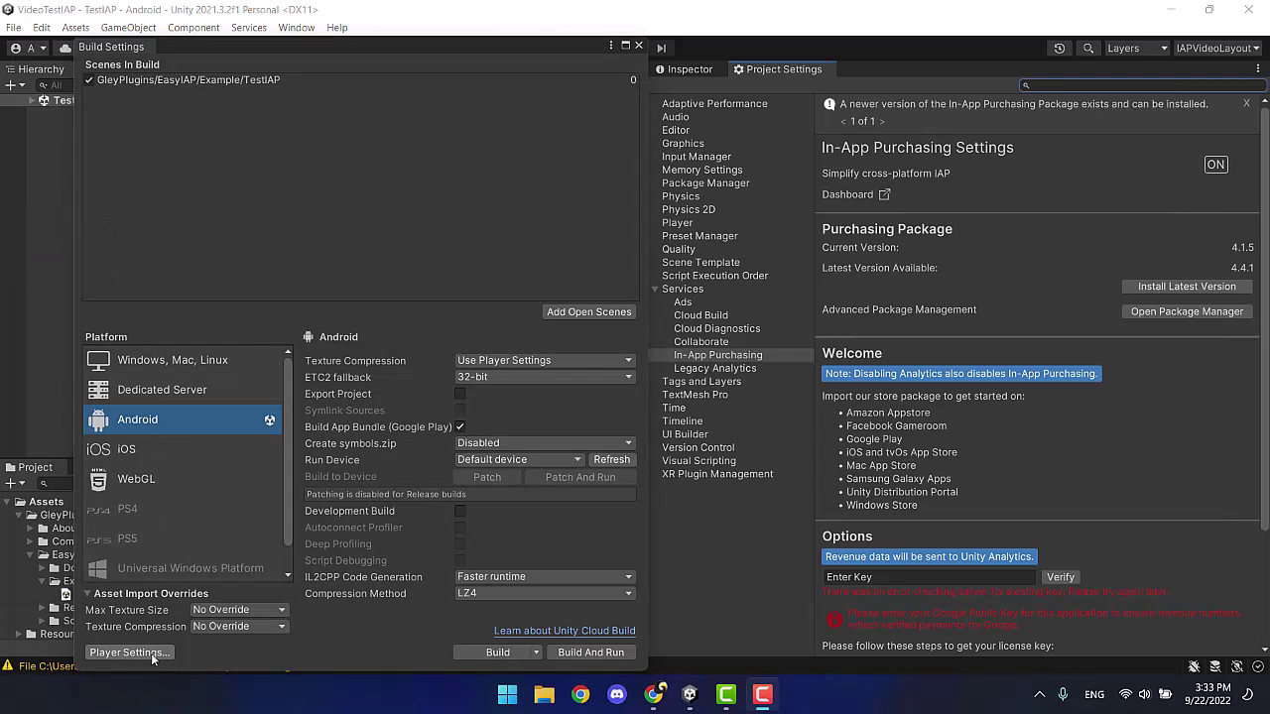
left_click(151, 653)
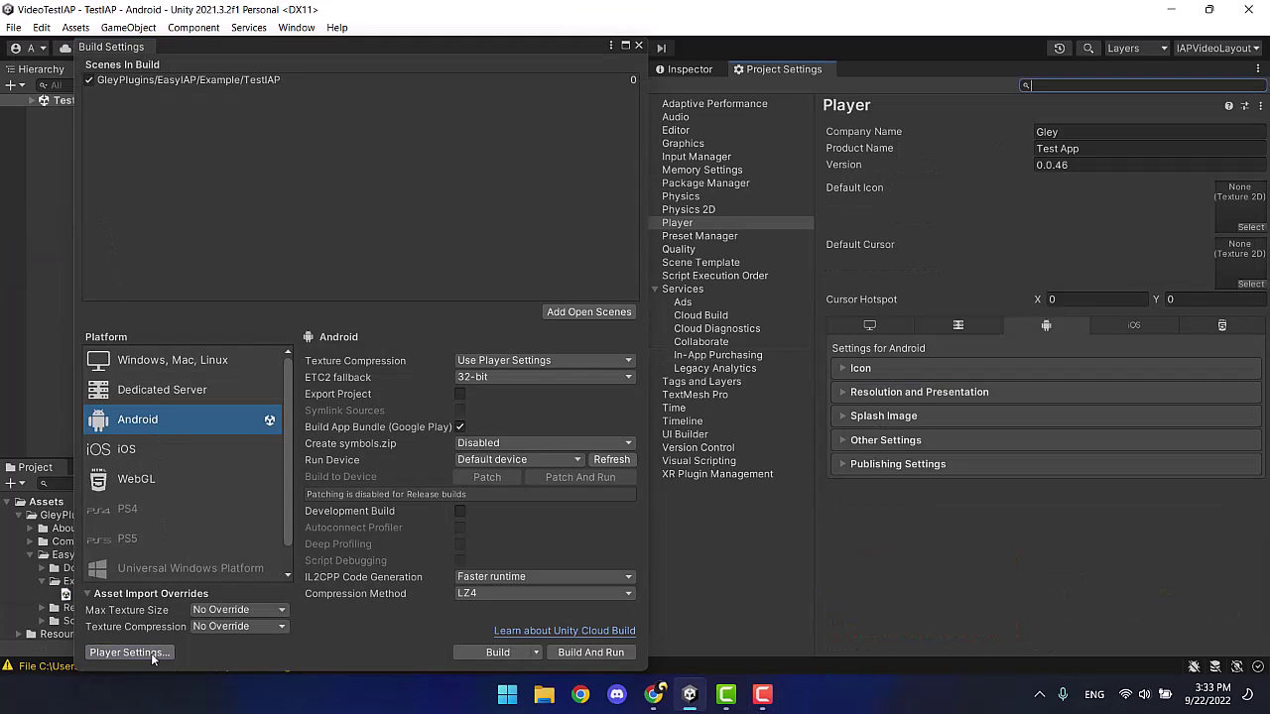
left_click(903, 440)
scroll(982, 474, "down", 10)
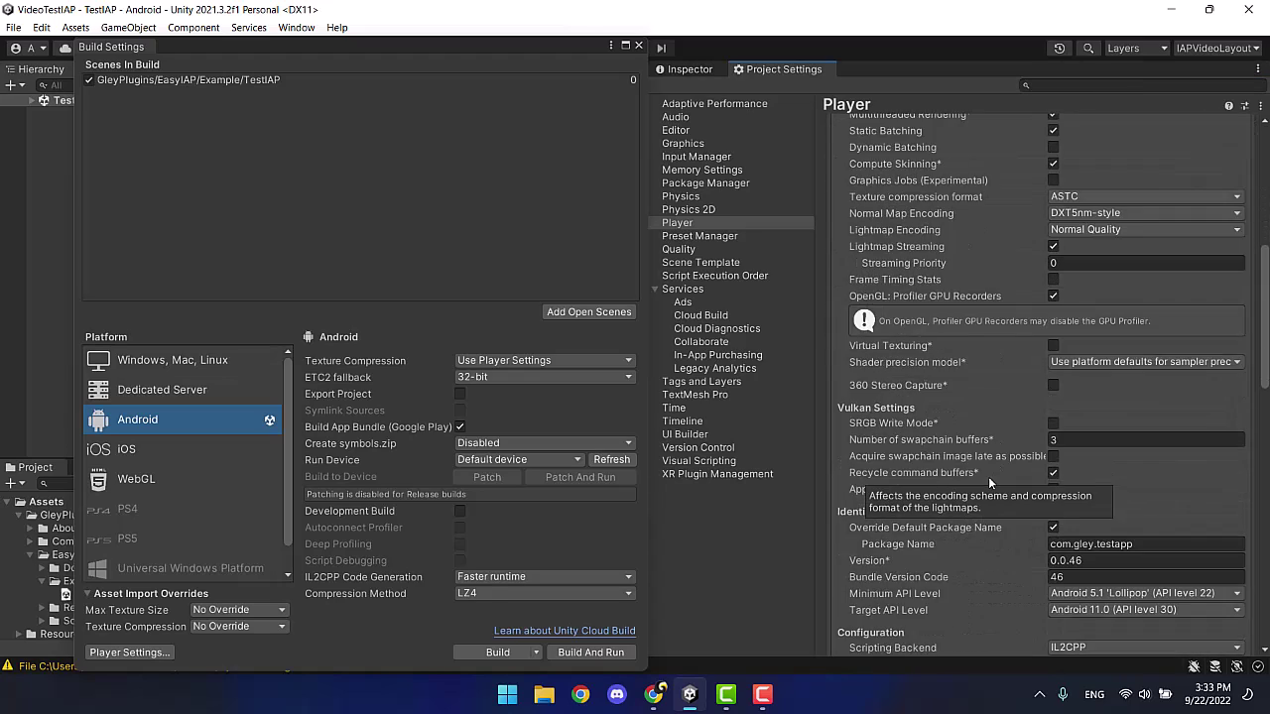
scroll(988, 476, "down", 3)
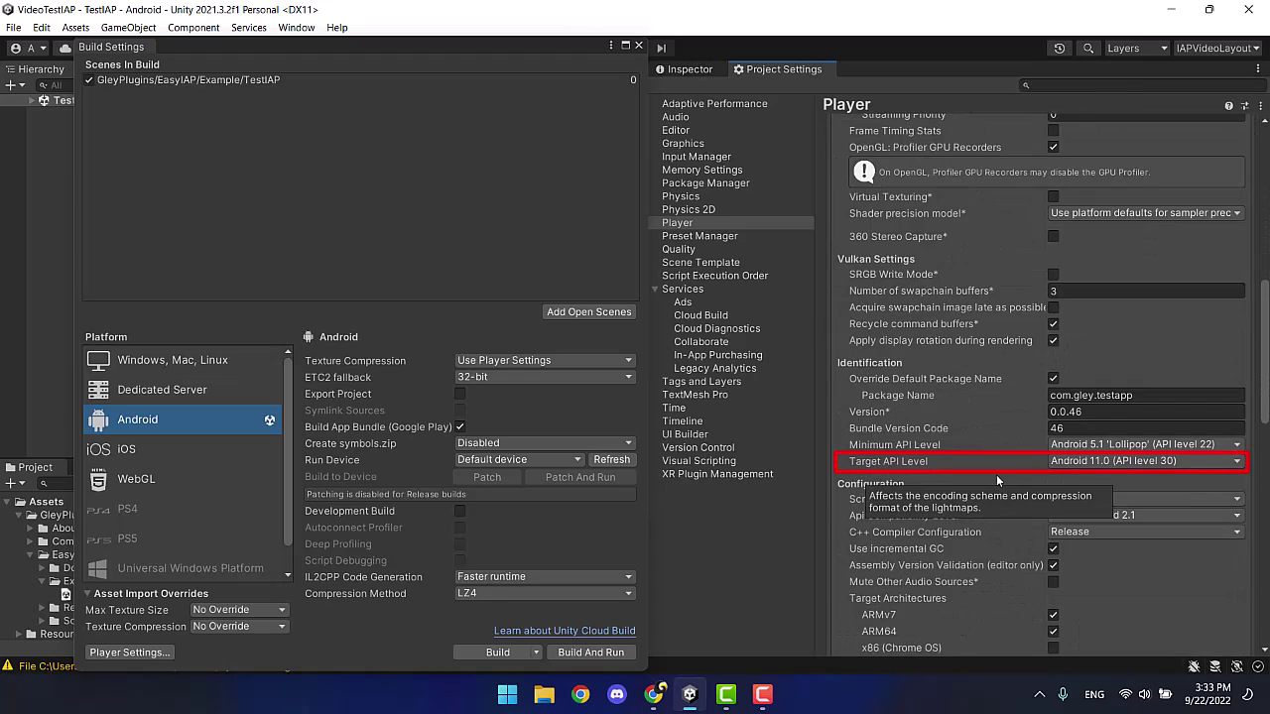
Check Publishing Settings and build the app bundle as demo1.aab in the builds iap folder
scroll(996, 474, "down", 10)
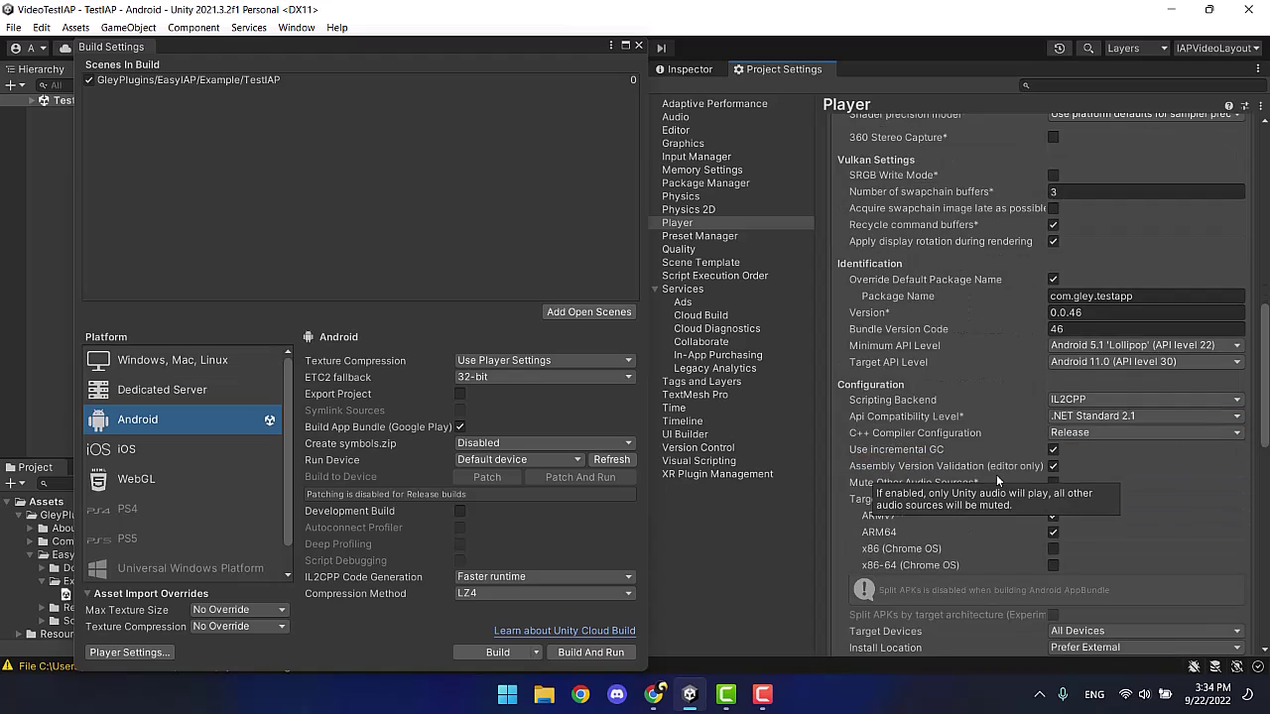
scroll(996, 475, "down", 5)
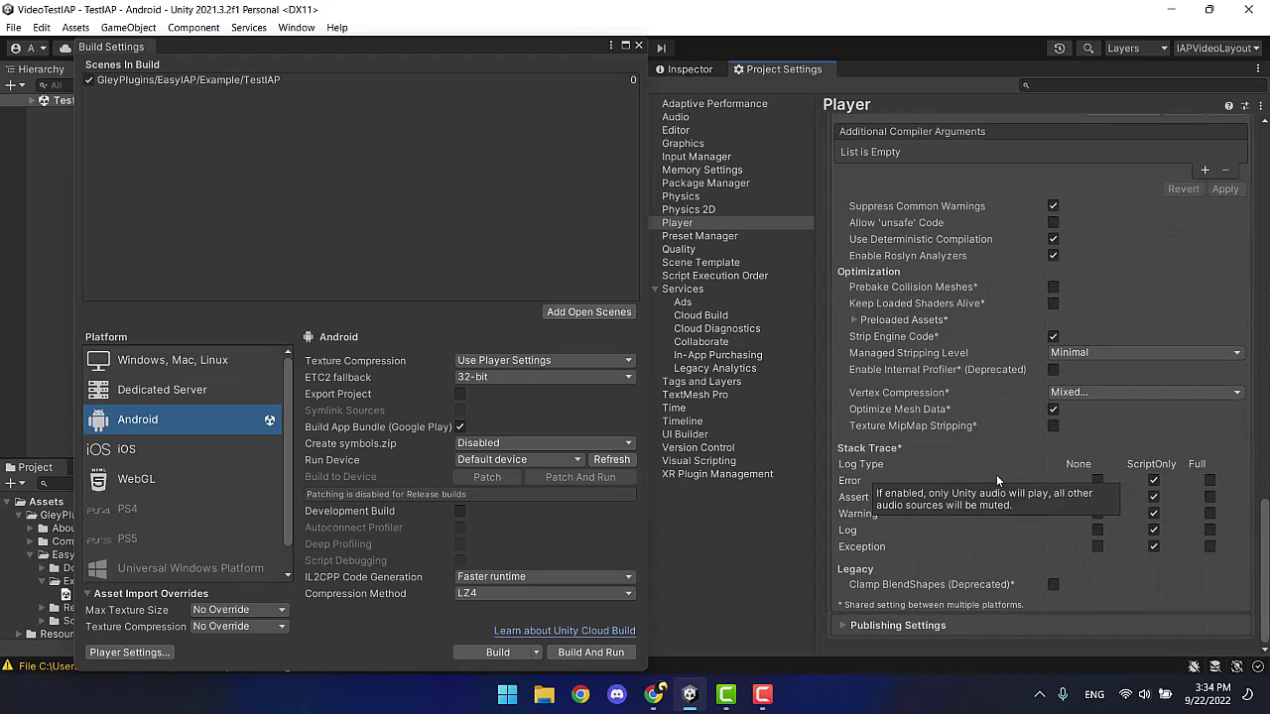
left_click(948, 639)
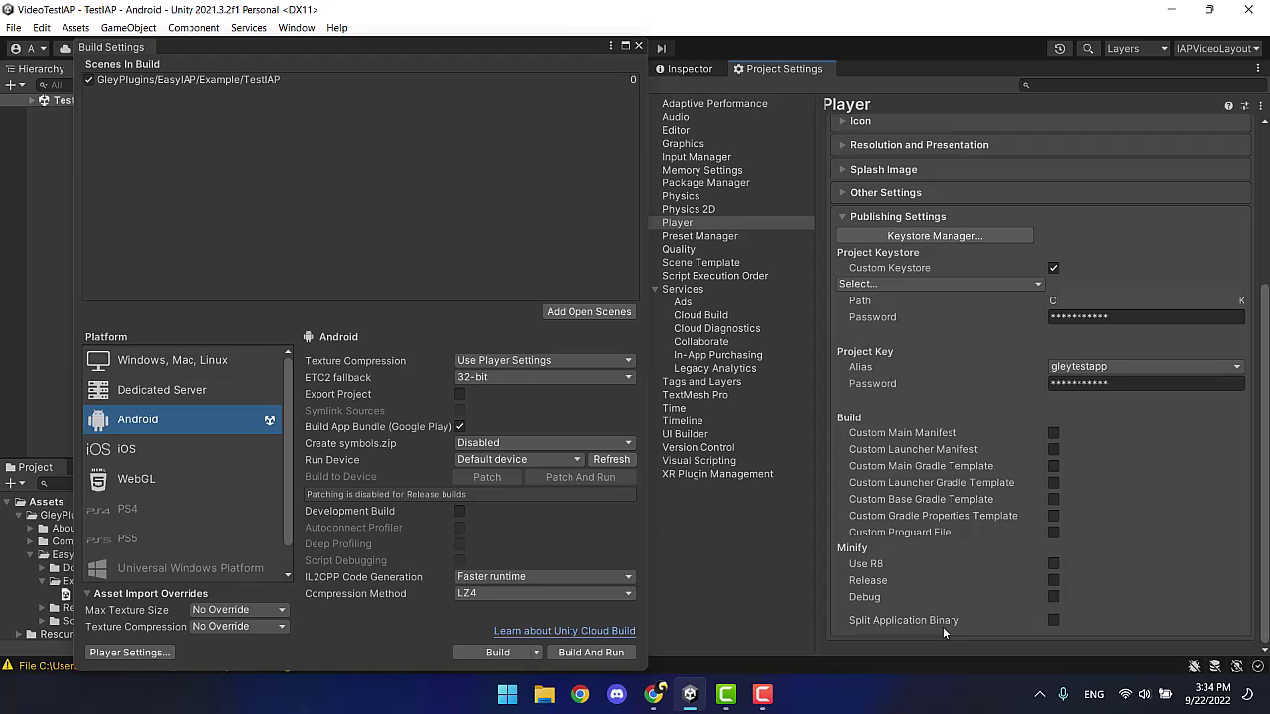
left_click(483, 652)
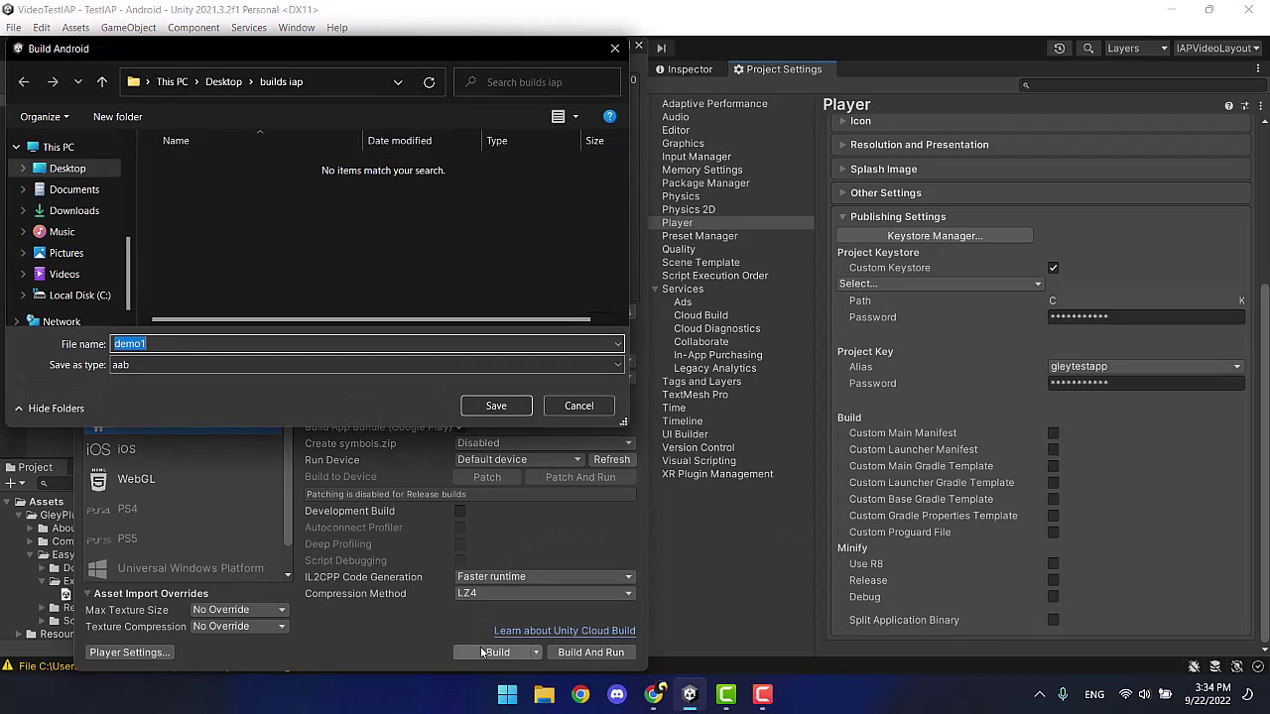
left_click(507, 401)
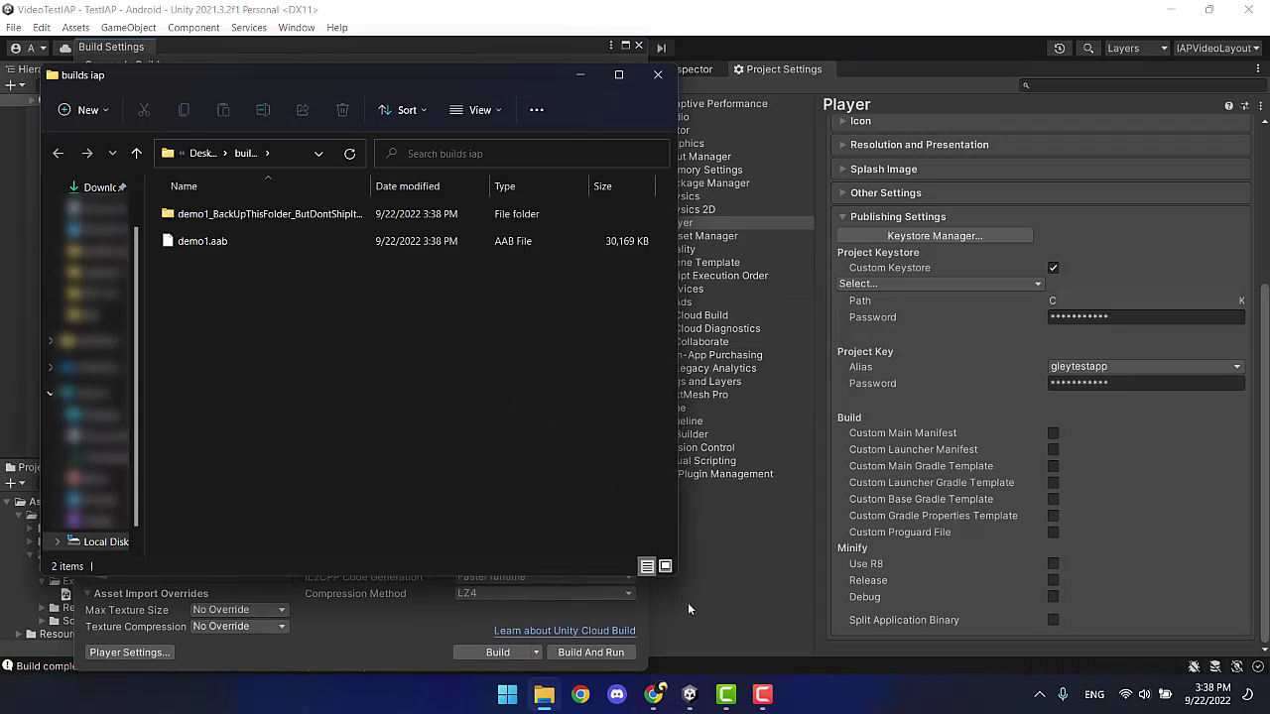
Start a new internal testing release and upload demo1.aab to its app bundles
left_click(653, 693)
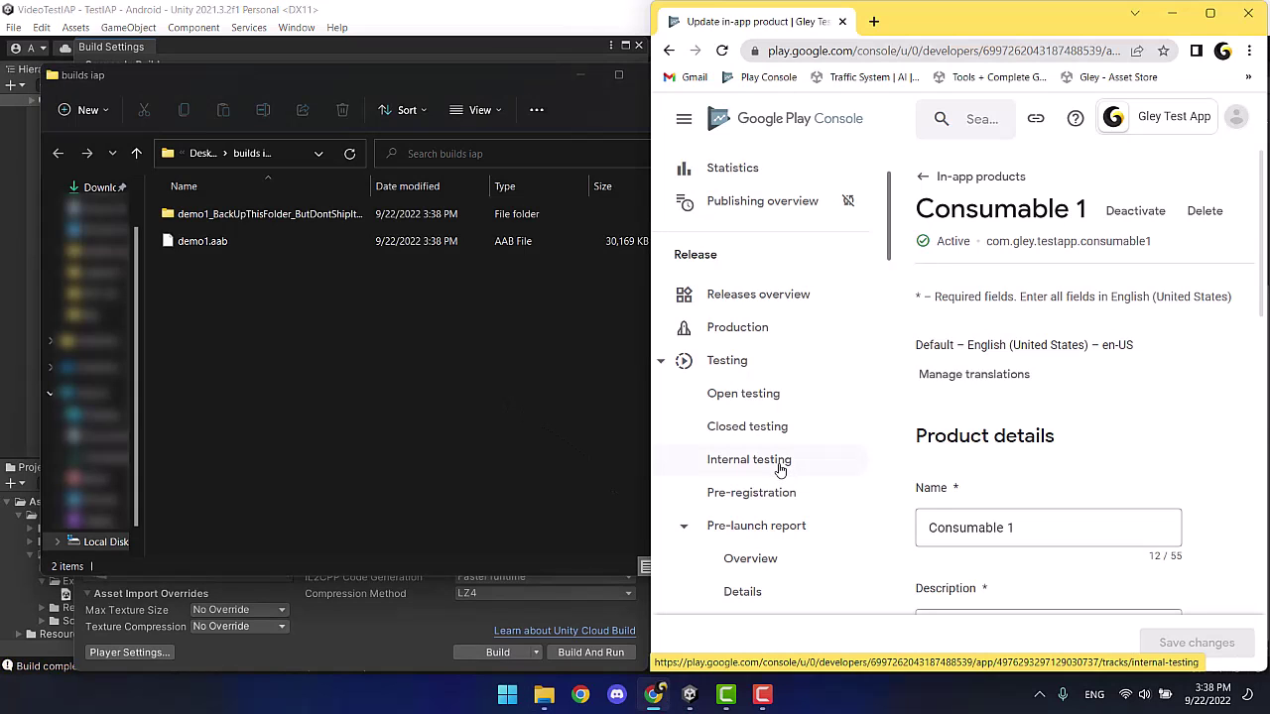
left_click(779, 470)
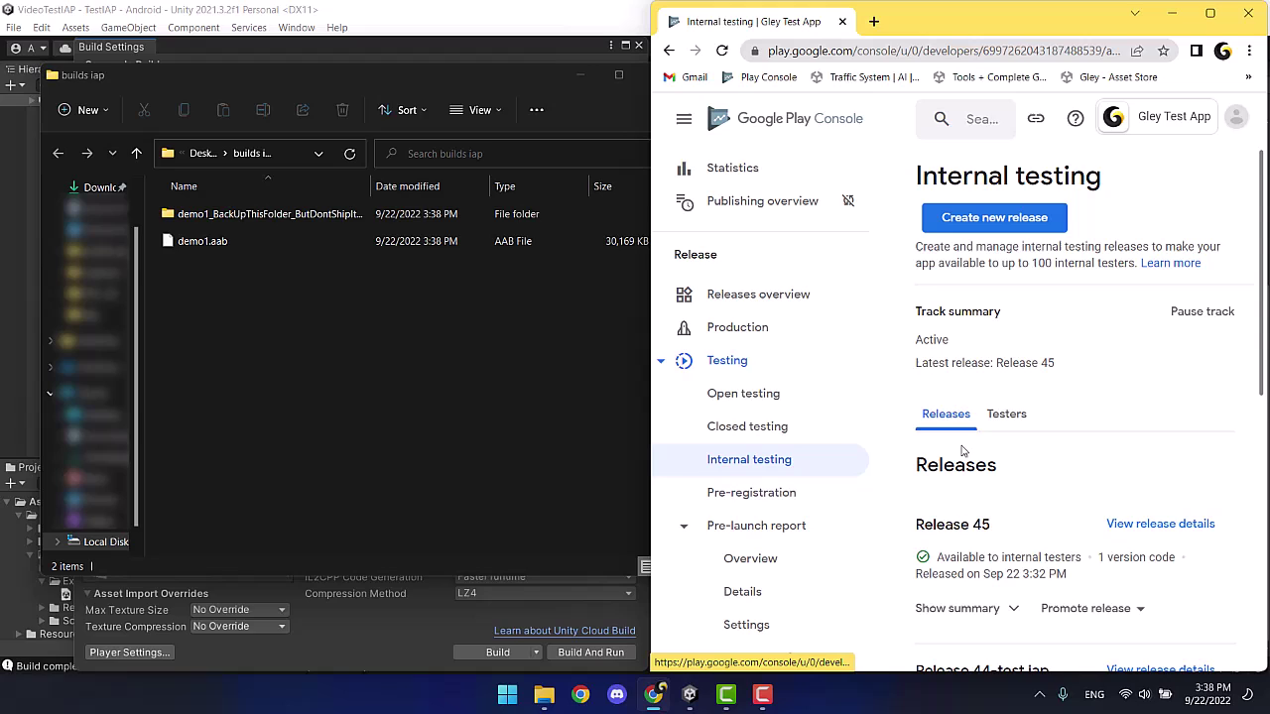
left_click(994, 218)
left_click_drag(202, 241, 992, 467)
left_click(1209, 13)
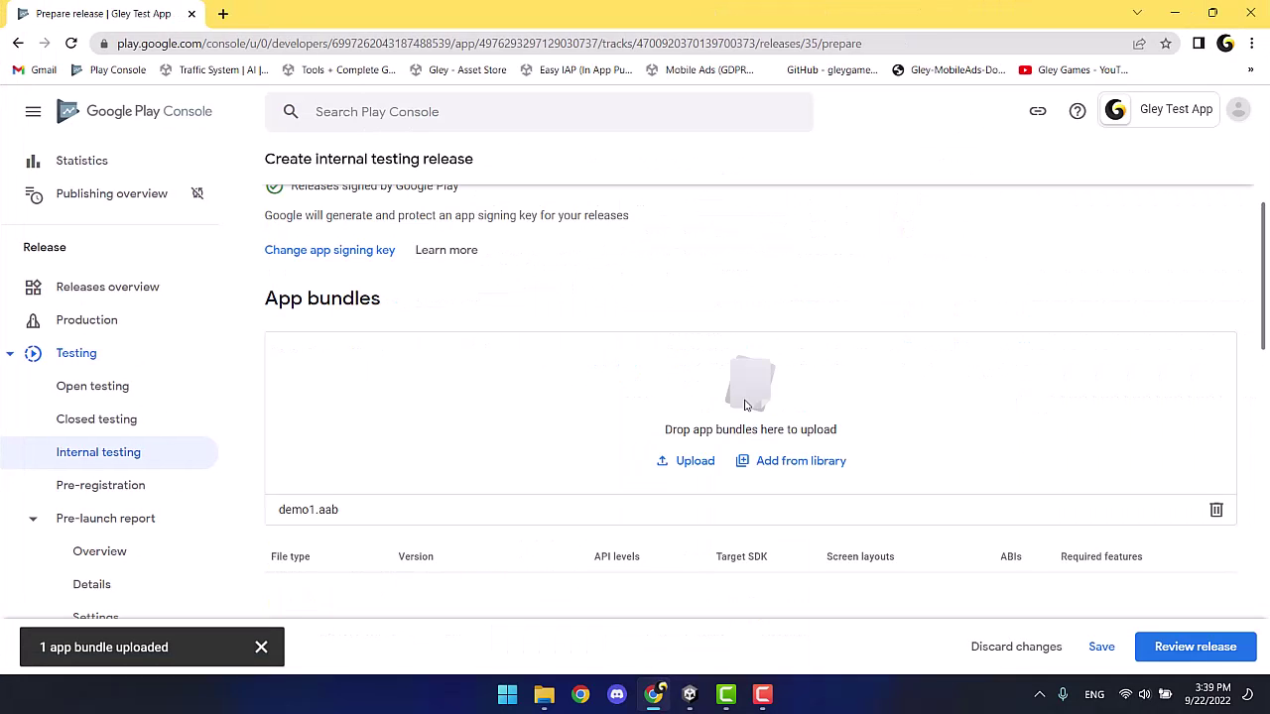
Name the release 'Release 46 - Test' and save it as a draft
scroll(746, 405, "down", 3)
scroll(746, 405, "down", 5)
left_click(672, 389)
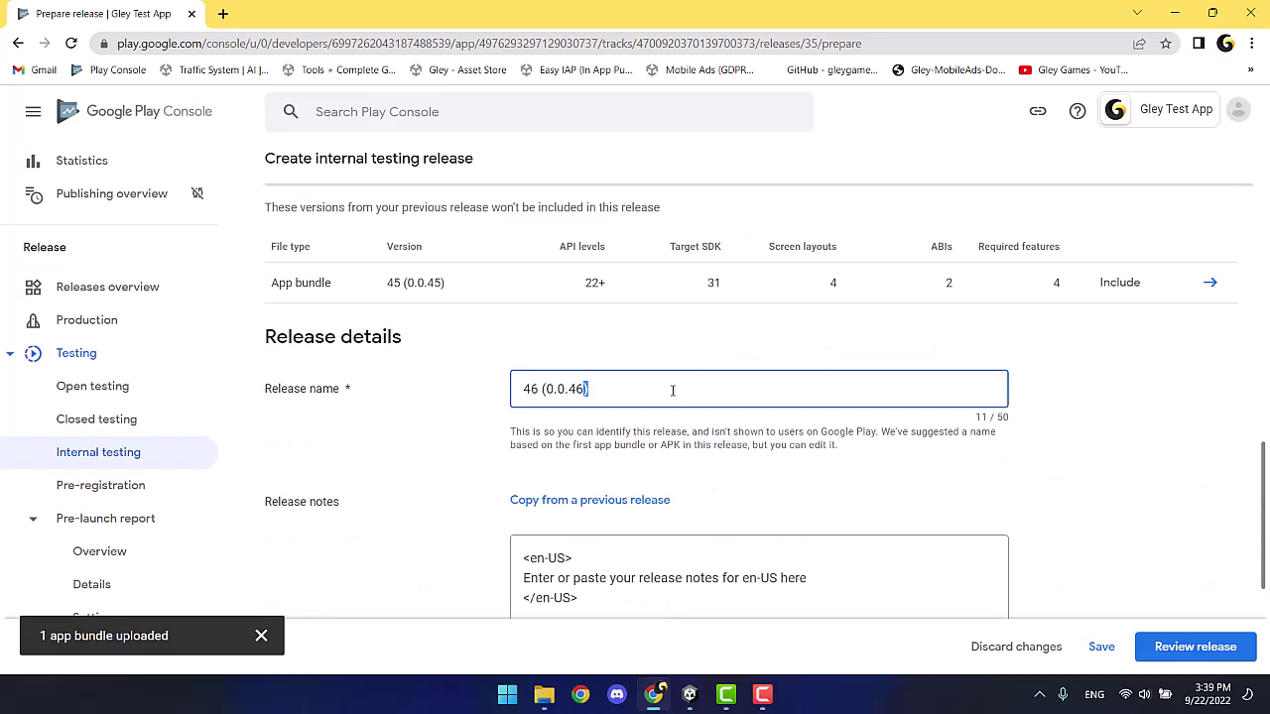
key("ctrl+a")
type("Release 46 - Test")
scroll(719, 432, "down", 3)
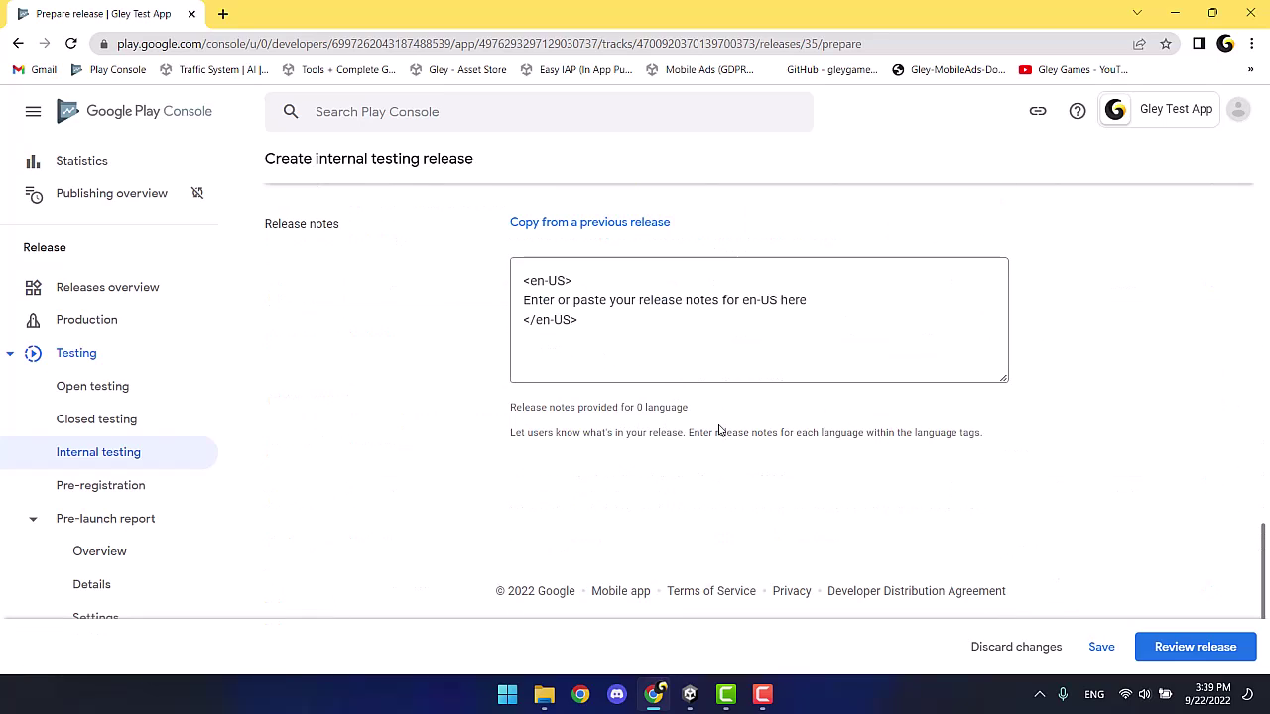
left_click(1096, 646)
Review the release and read the Play Billing and target API level warnings among the four
left_click(1177, 647)
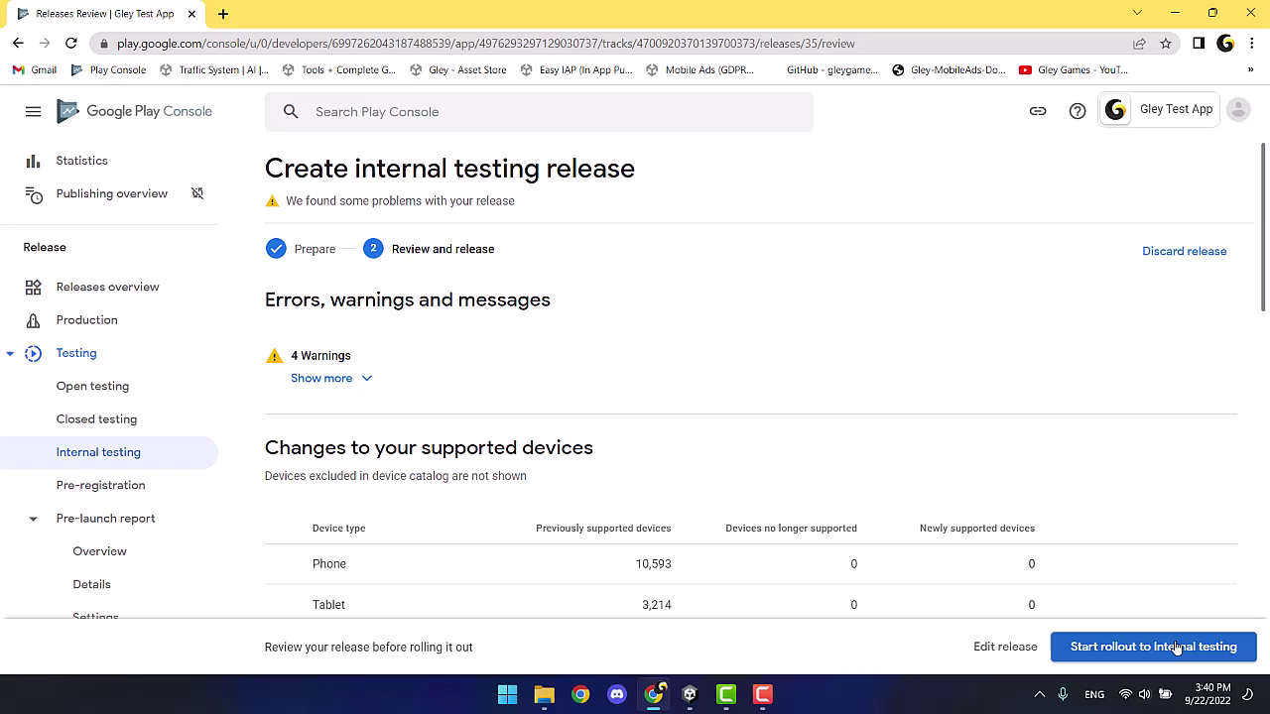
left_click(369, 378)
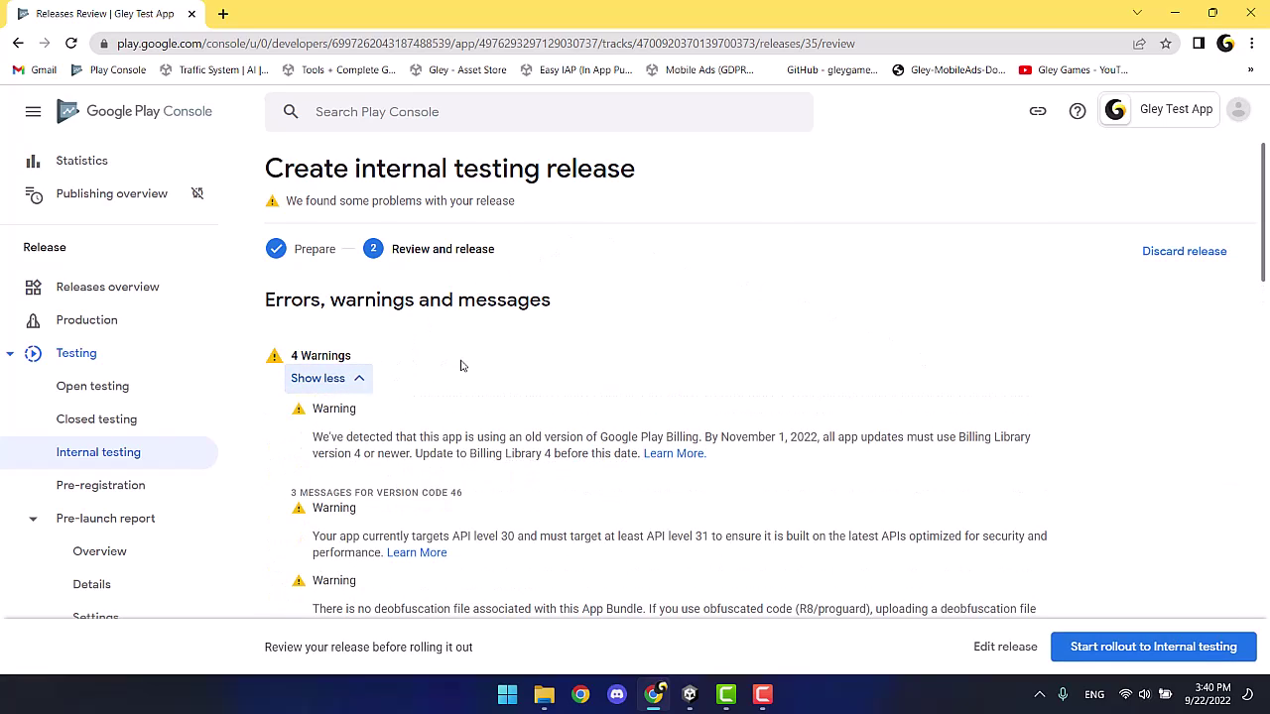
scroll(460, 366, "down", 1)
left_click_drag(310, 338, 719, 361)
left_click(719, 363)
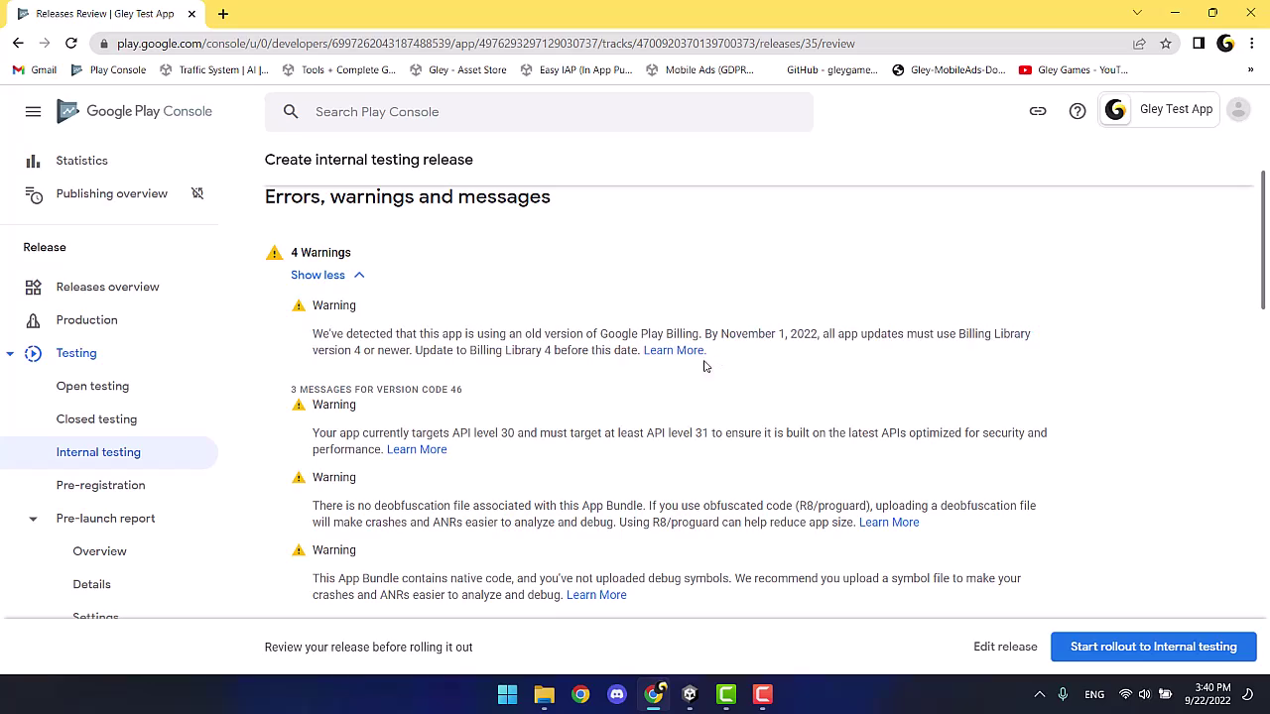
left_click_drag(313, 433, 463, 454)
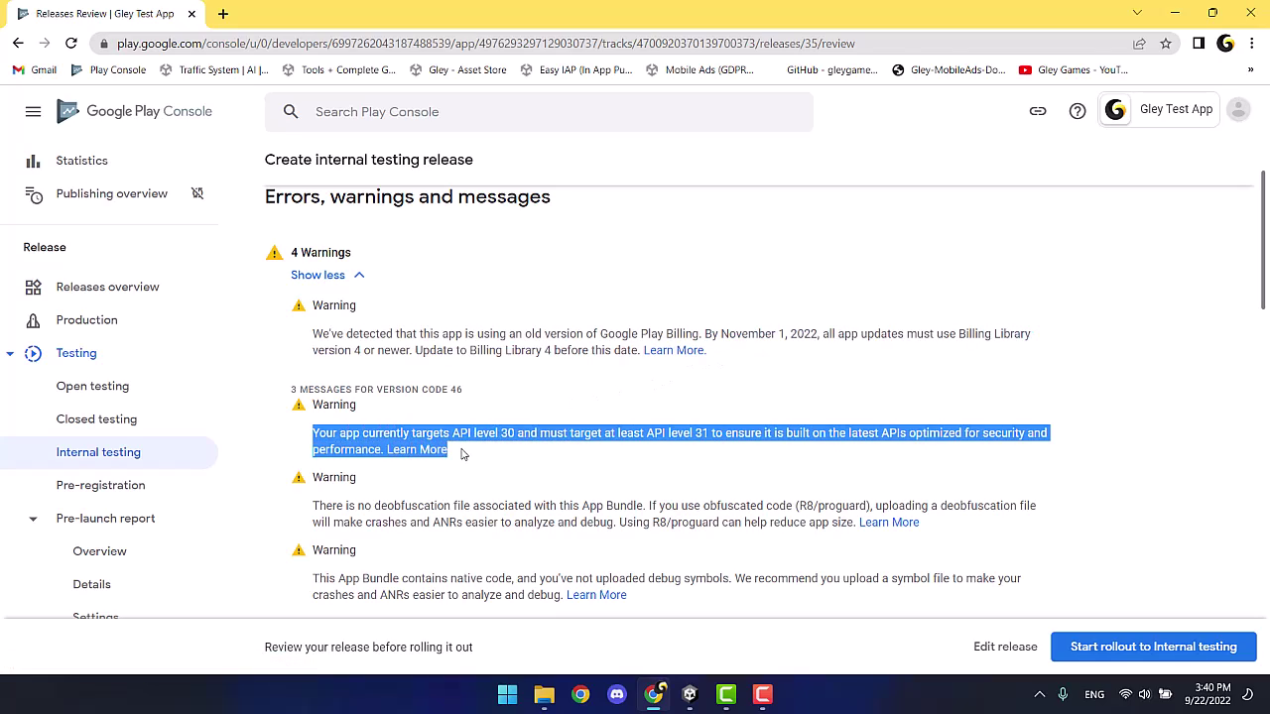
left_click(830, 462)
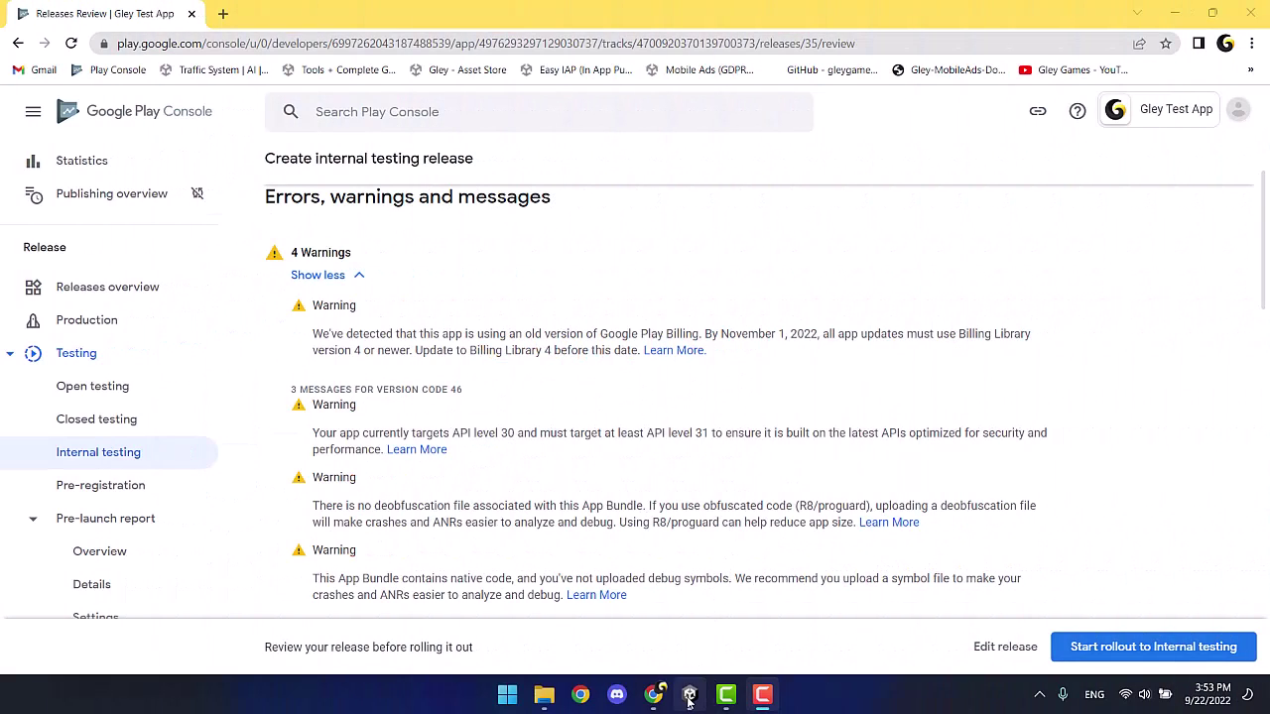
Upgrade the In-App Purchasing package to the latest version from its Services settings
left_click(690, 694)
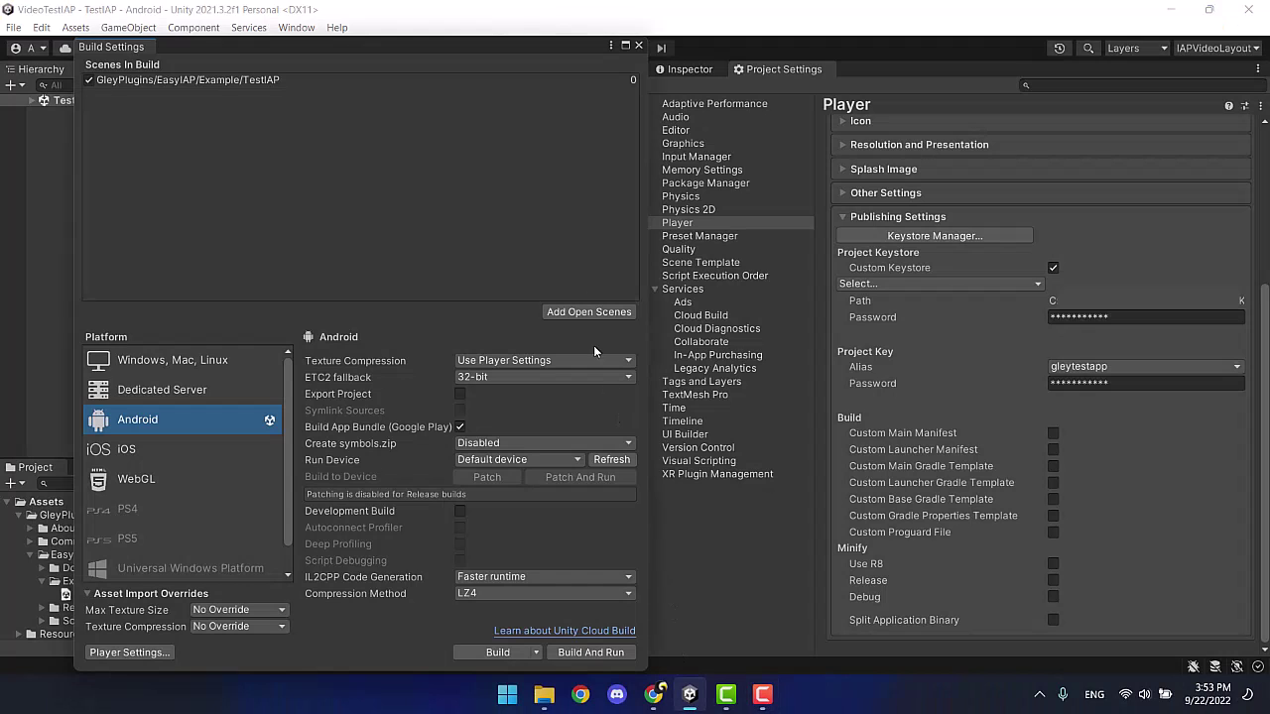
left_click(639, 46)
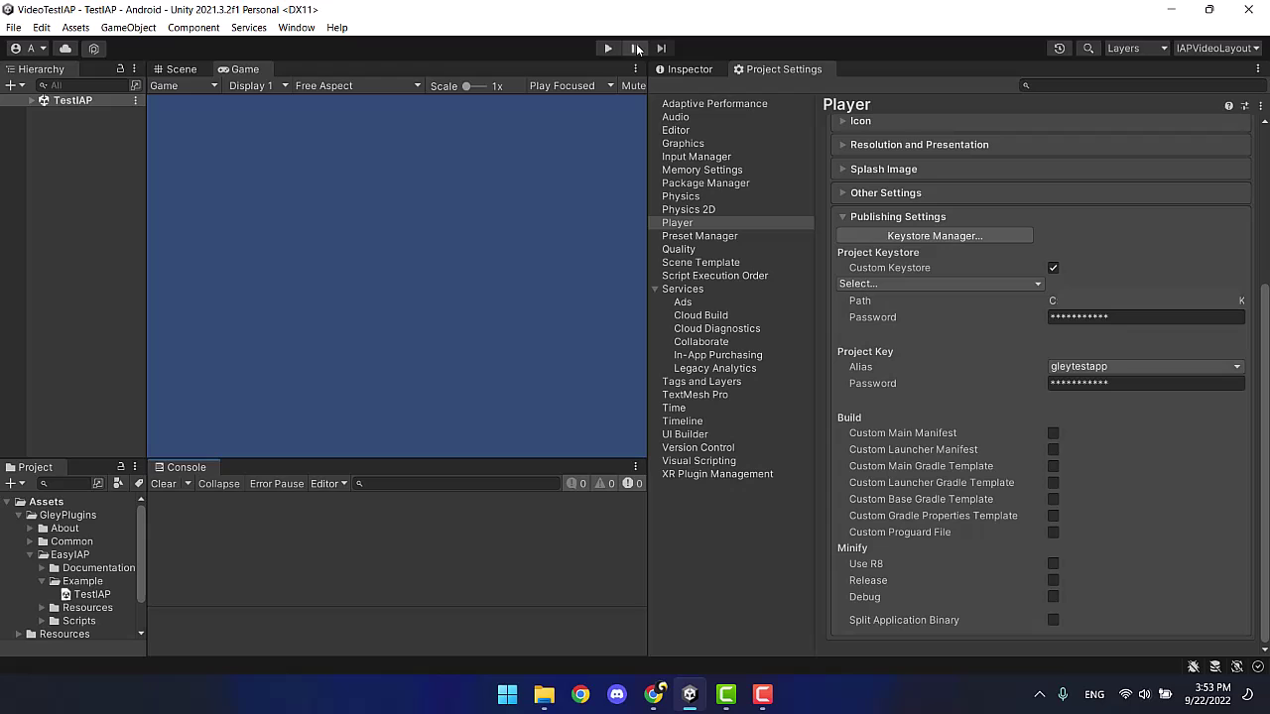
left_click(256, 30)
mouse_move(260, 46)
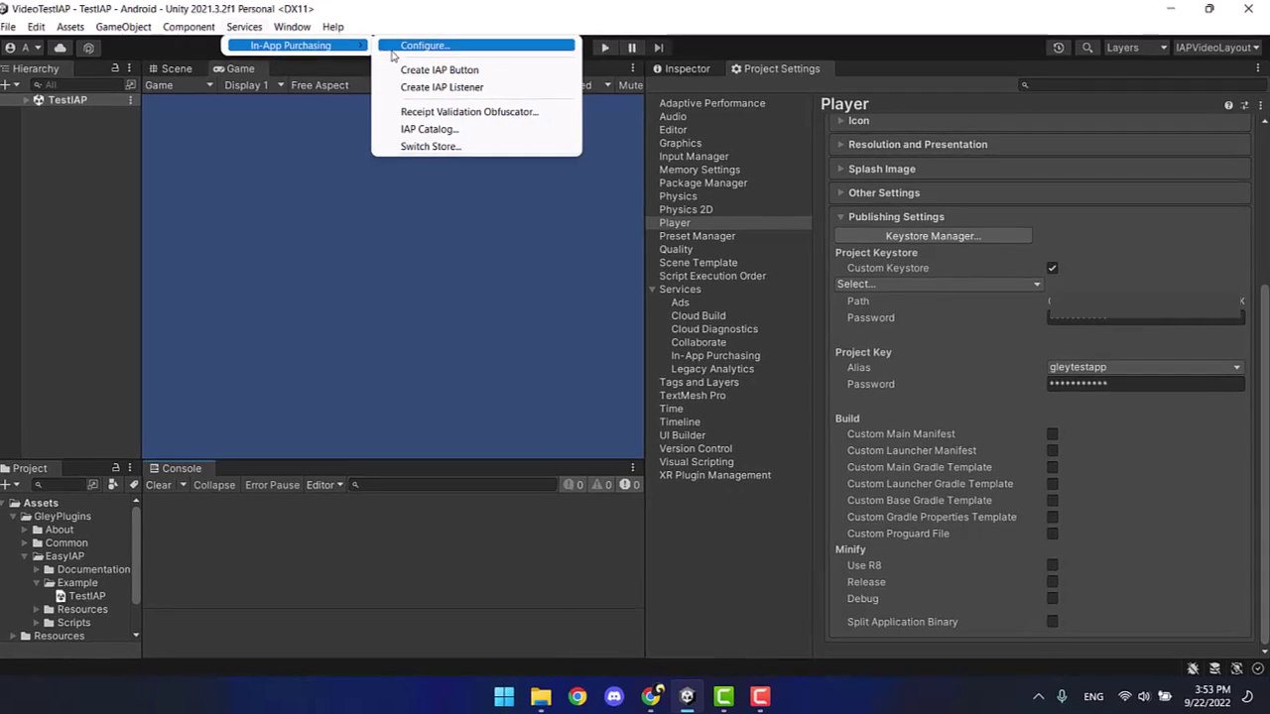
left_click(394, 46)
left_click(1124, 339)
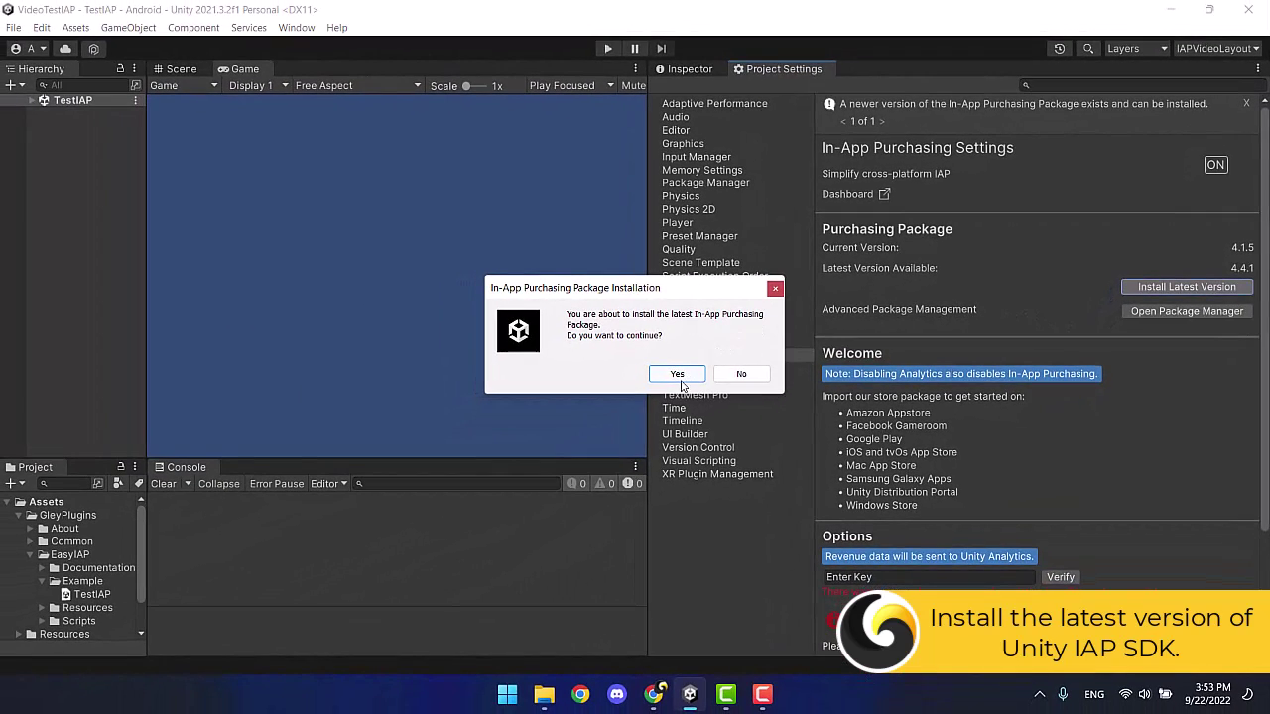
left_click(677, 375)
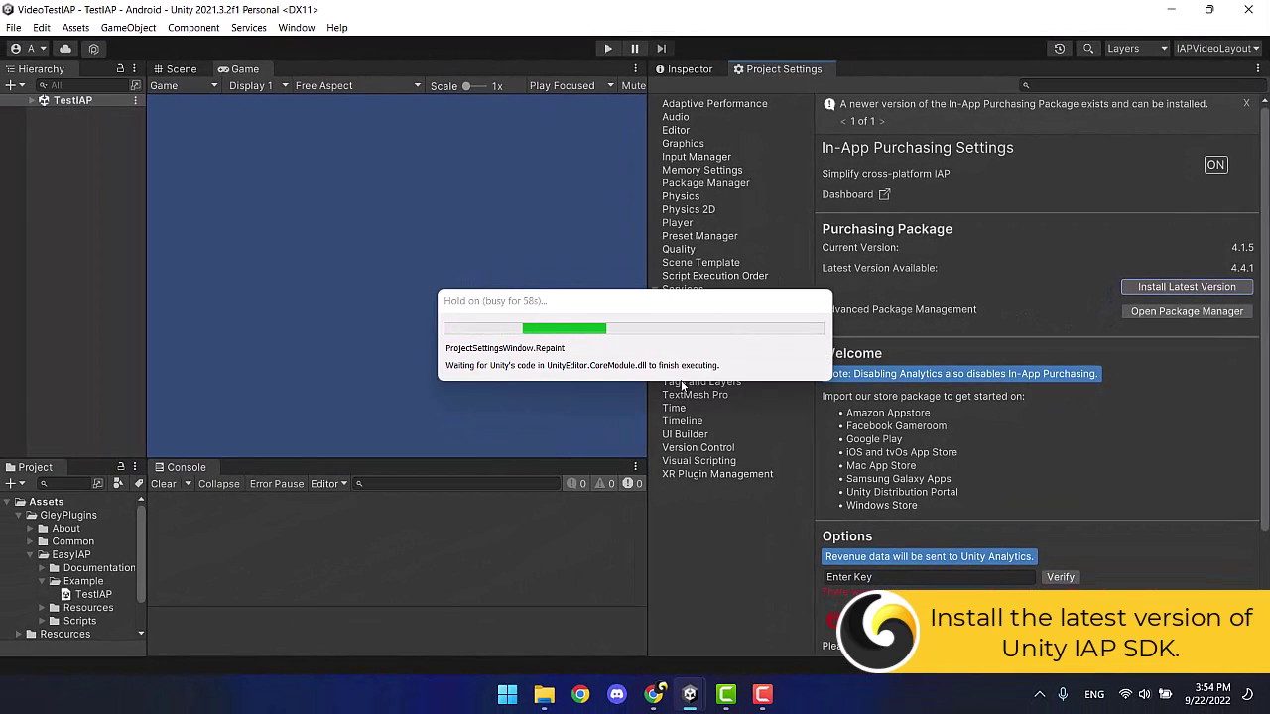
Confirm version 4.4.1 in Package Manager and reopen Build Settings with Android Player Settings
left_click(1206, 266)
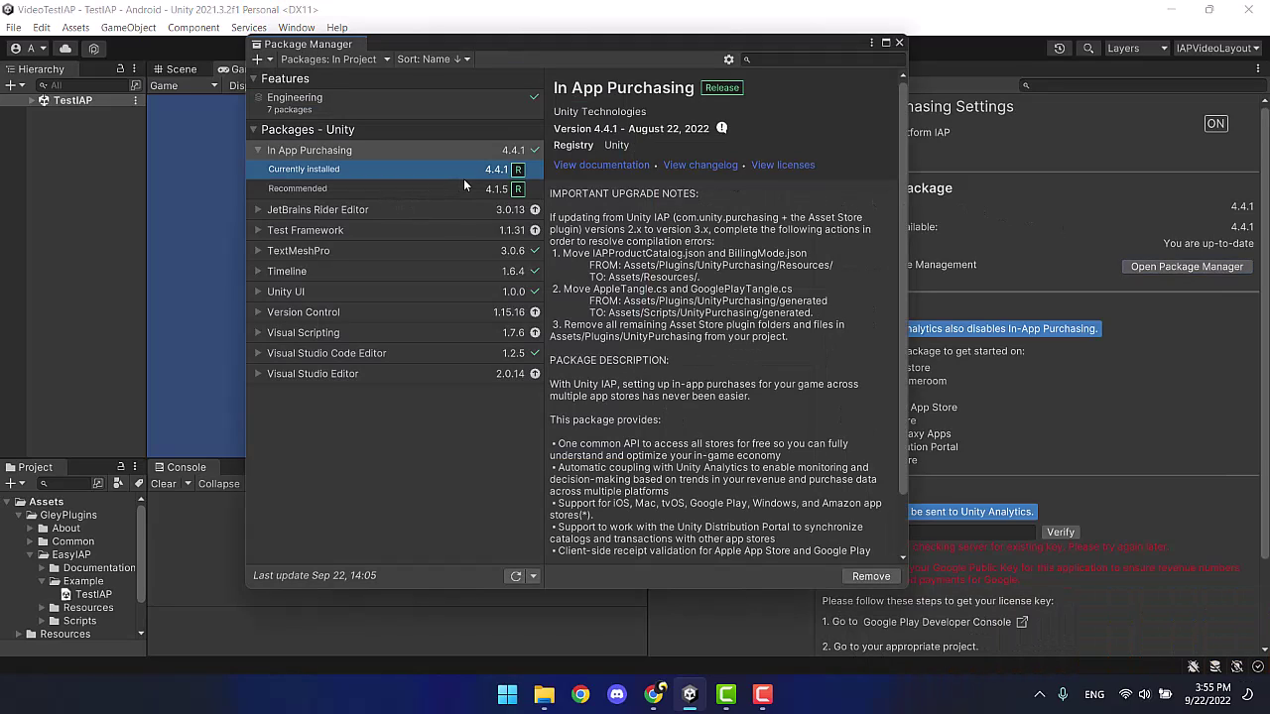
left_click(899, 42)
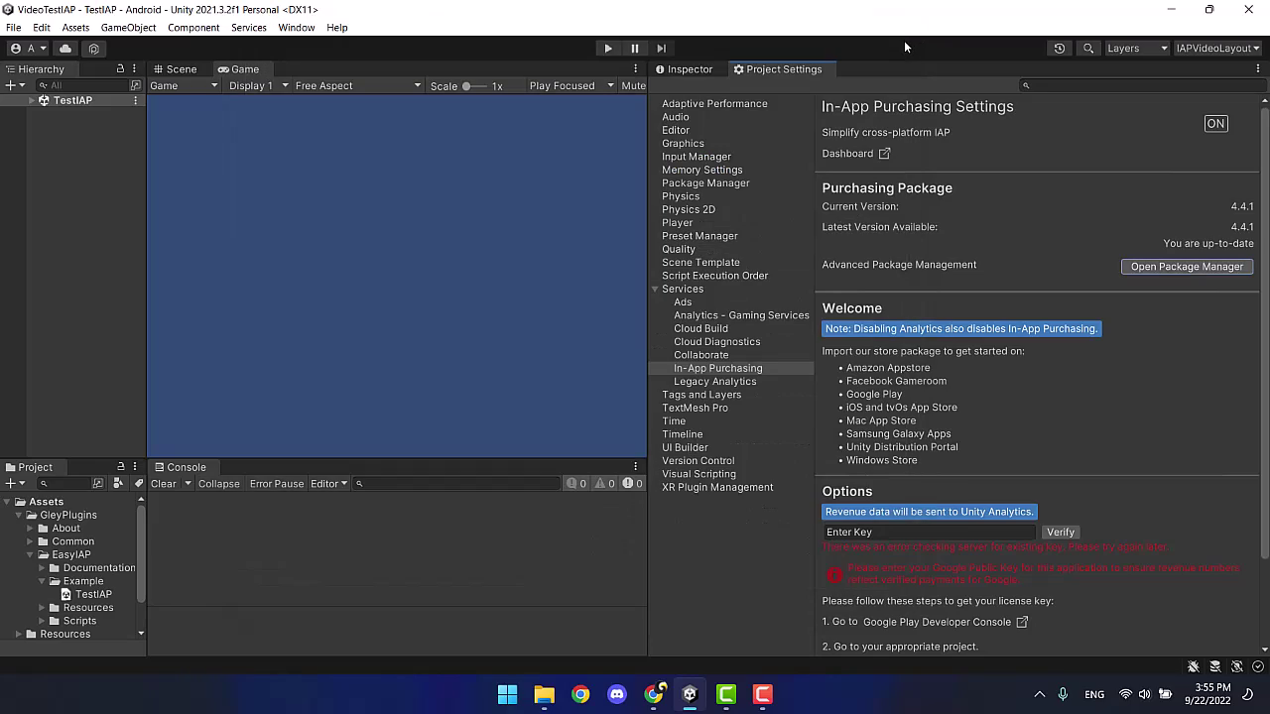
left_click(14, 28)
left_click(79, 223)
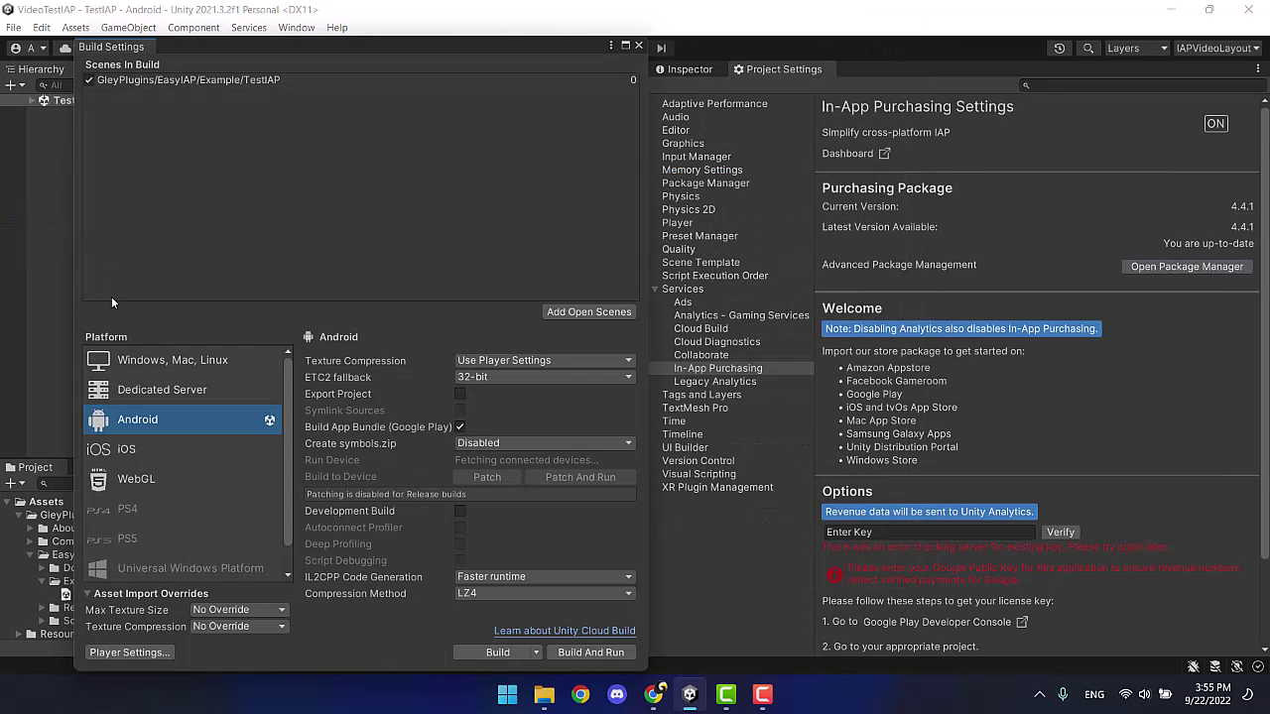
left_click(128, 652)
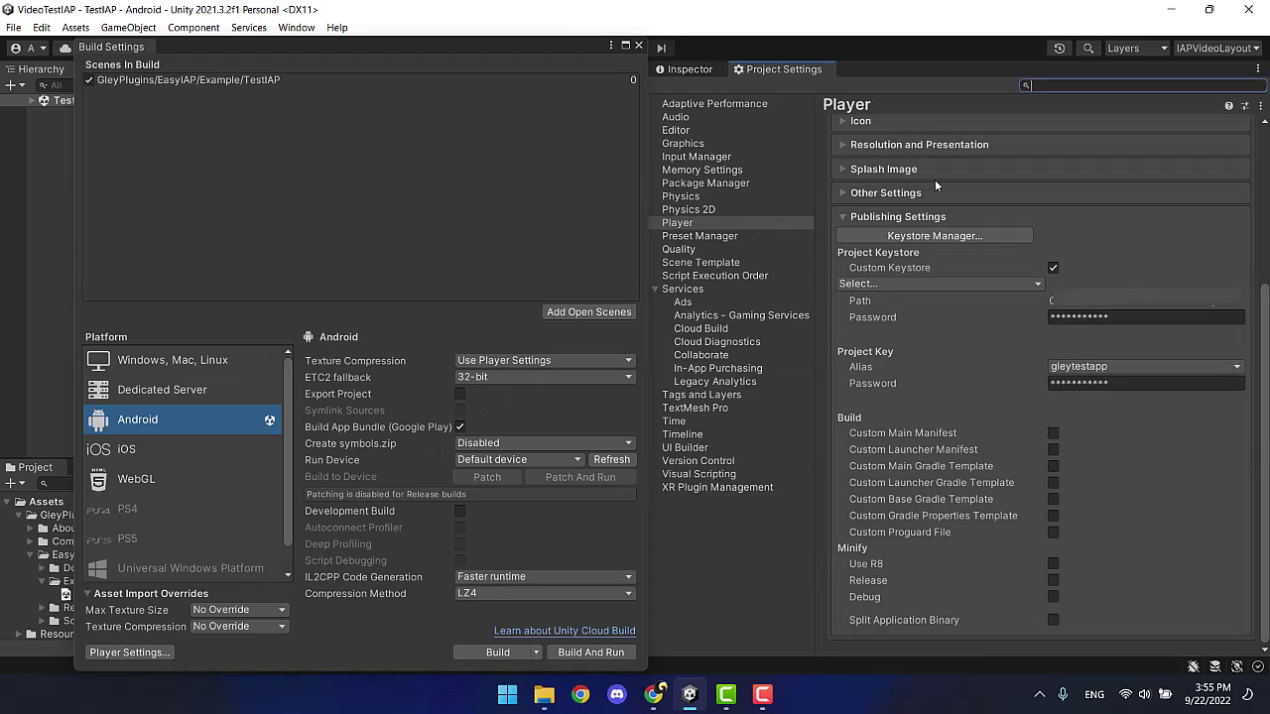
Set Version 0.0.47, Bundle Version Code 47, and Target API Level 31 in Other Settings
left_click(896, 195)
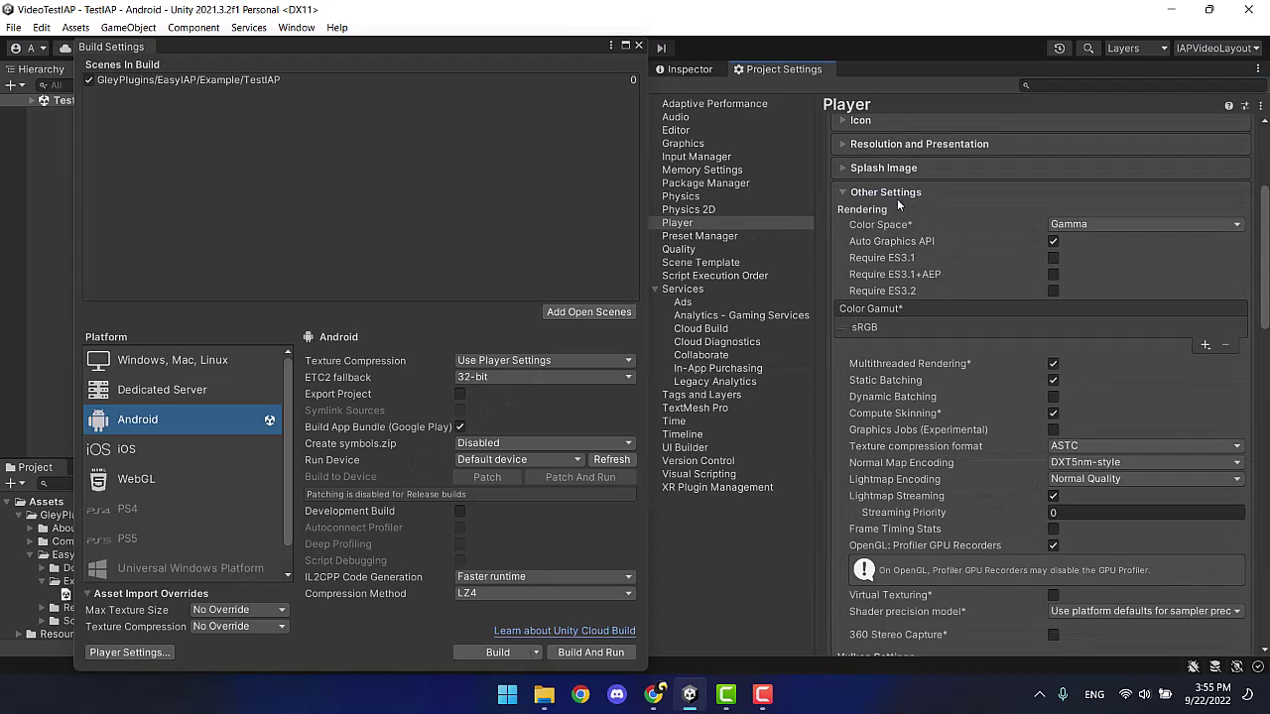
scroll(965, 323, "down", 10)
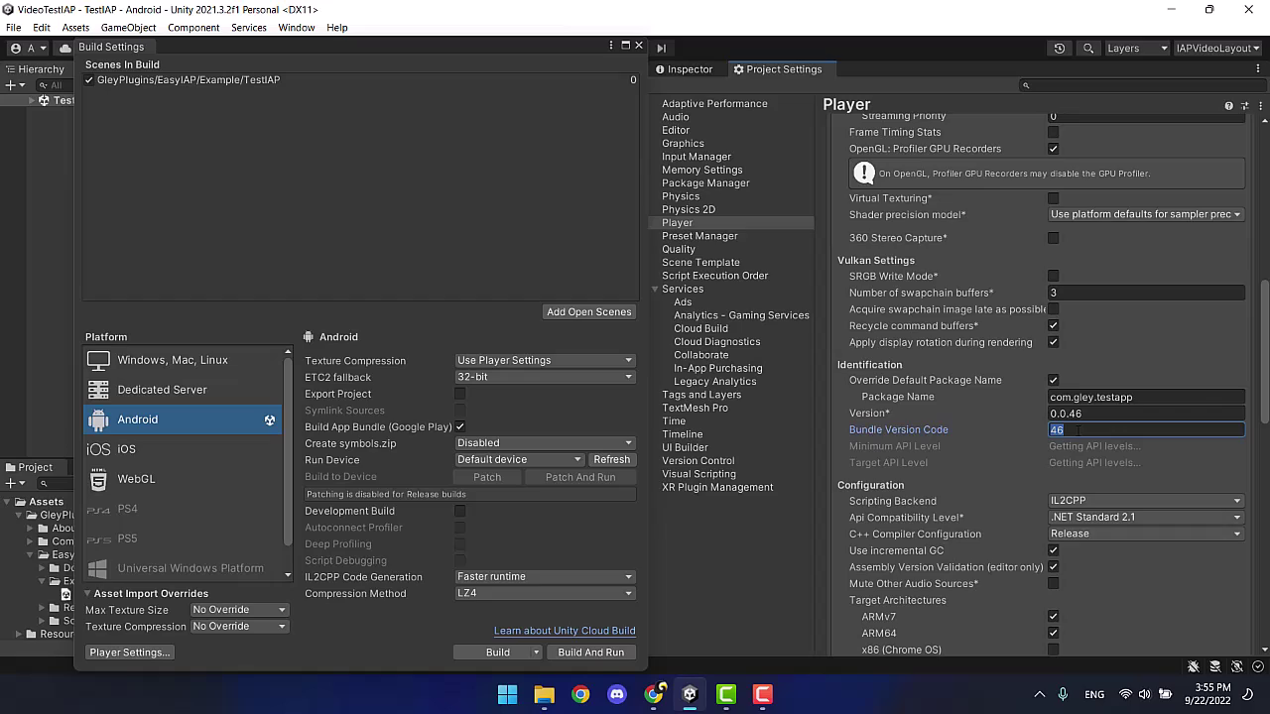
left_click(1089, 413)
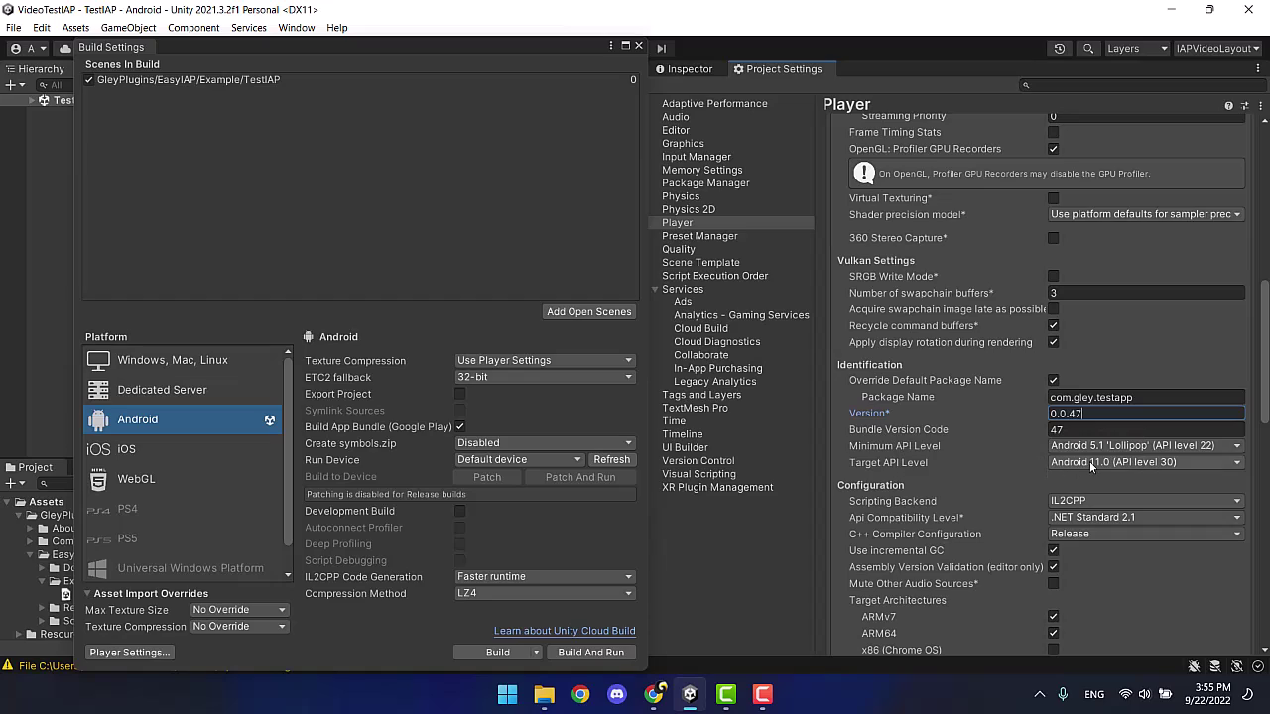
left_click(1090, 462)
left_click(1091, 428)
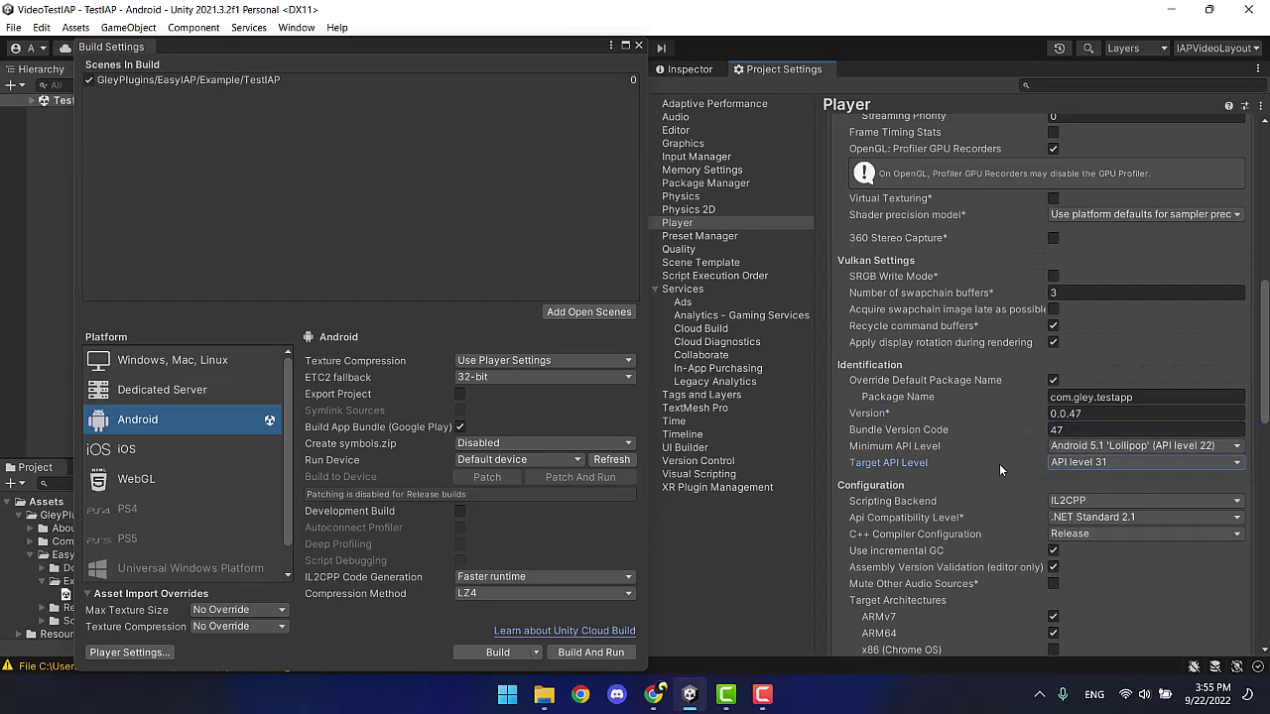
Check Publishing Settings and build the Android app bundle as demo2
scroll(997, 464, "down", 1)
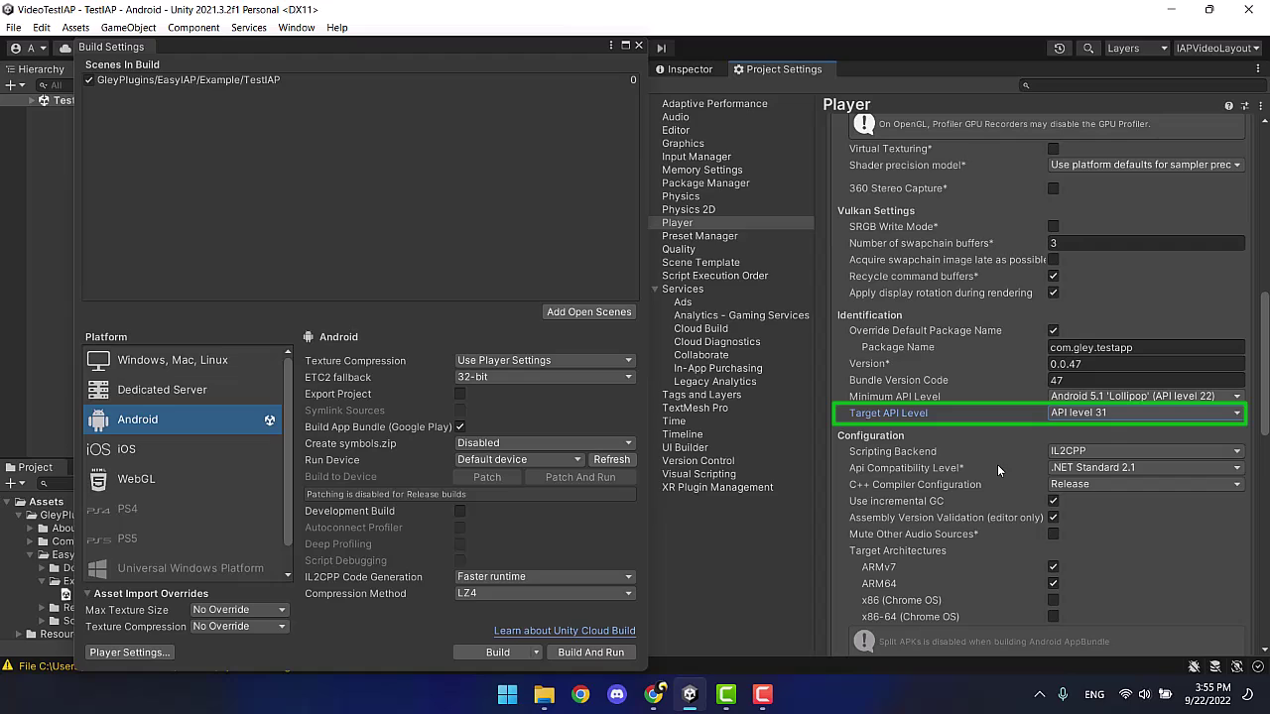
scroll(998, 464, "down", 10)
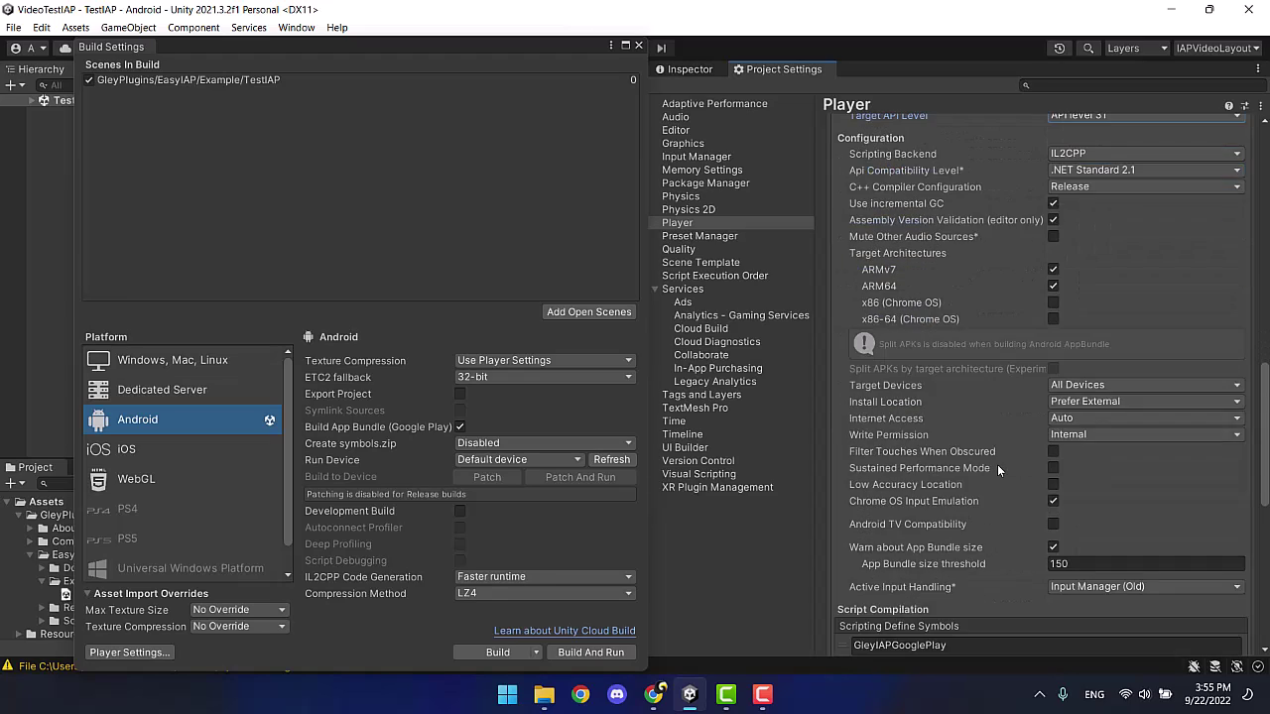
scroll(997, 464, "down", 10)
left_click(923, 619)
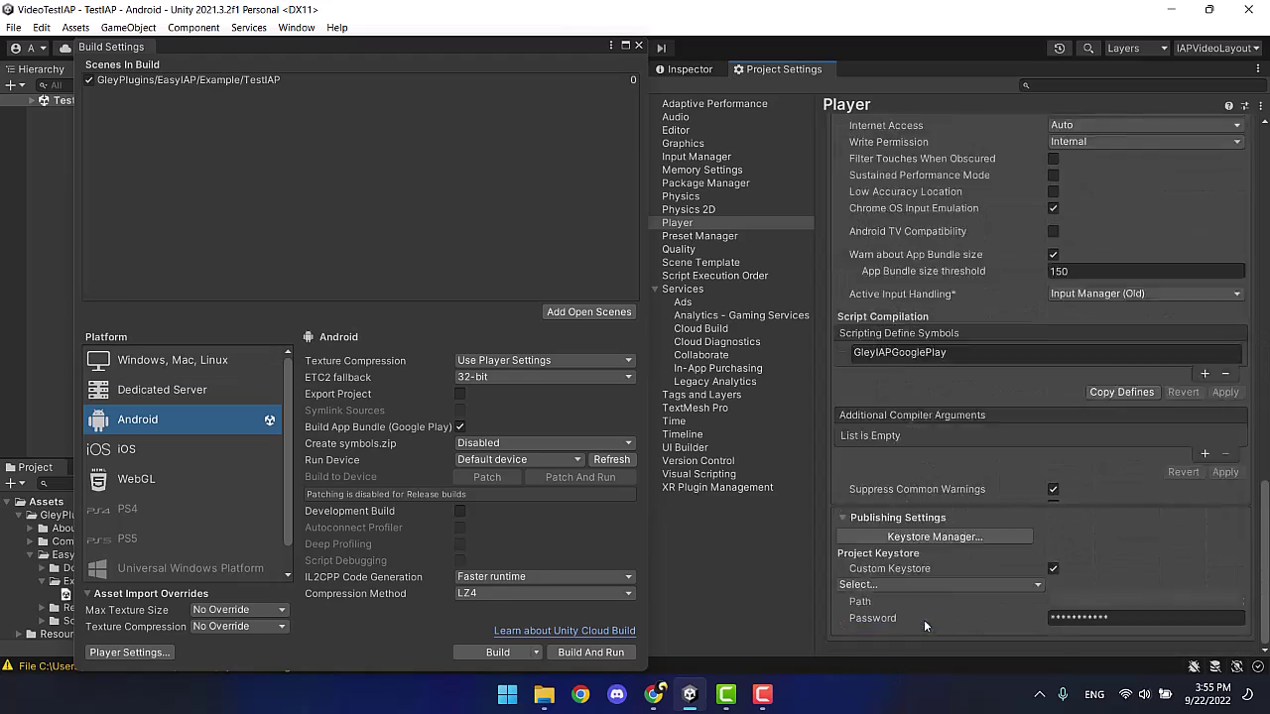
left_click(921, 218)
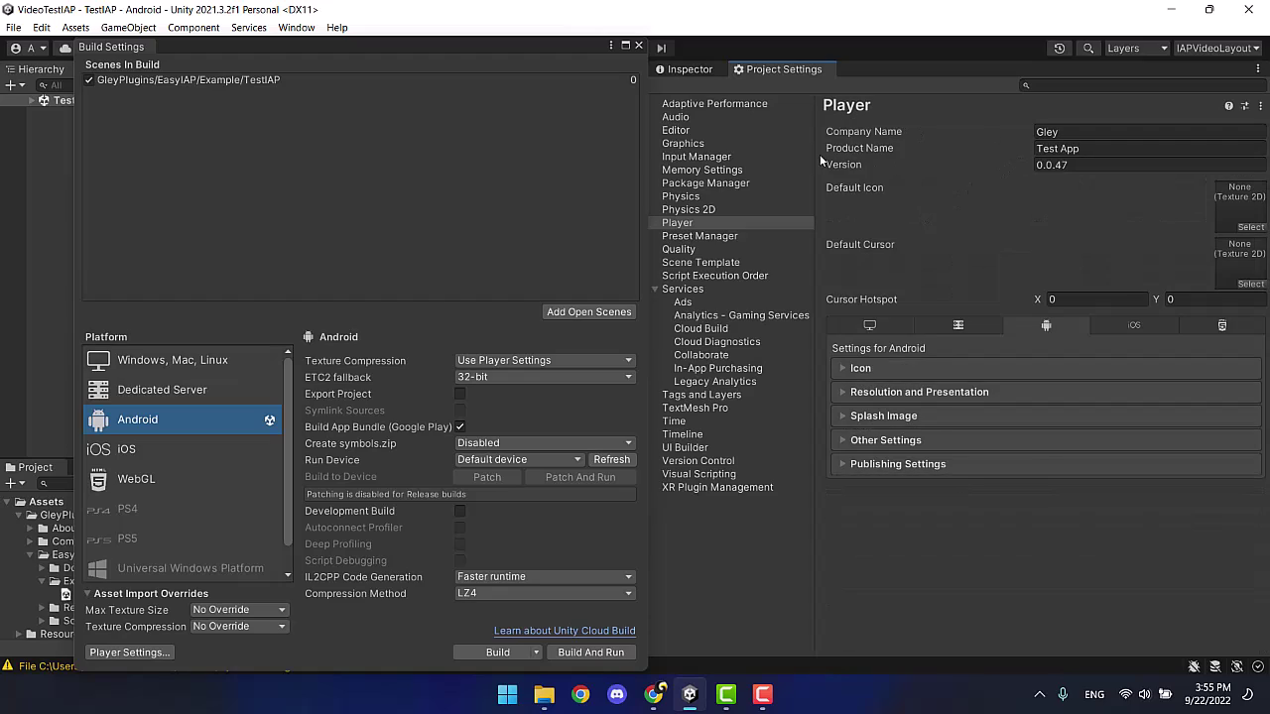
left_click(498, 652)
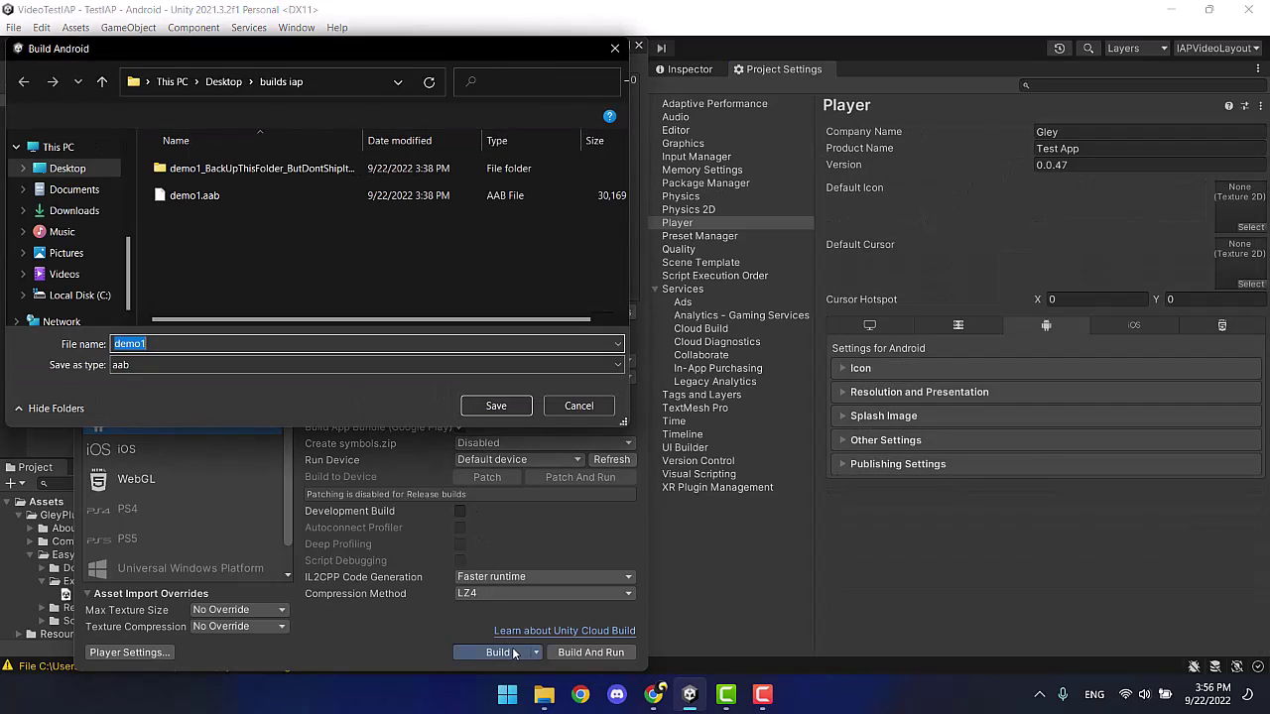
type("demo2")
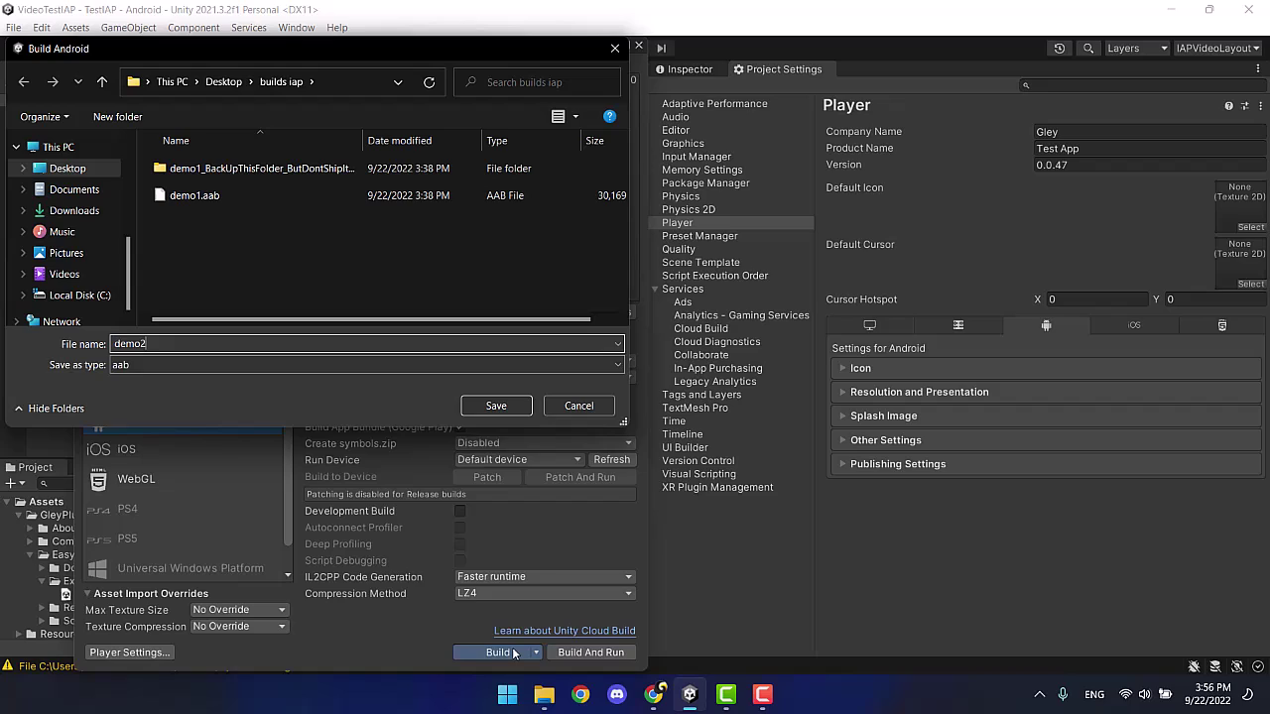
key("Return")
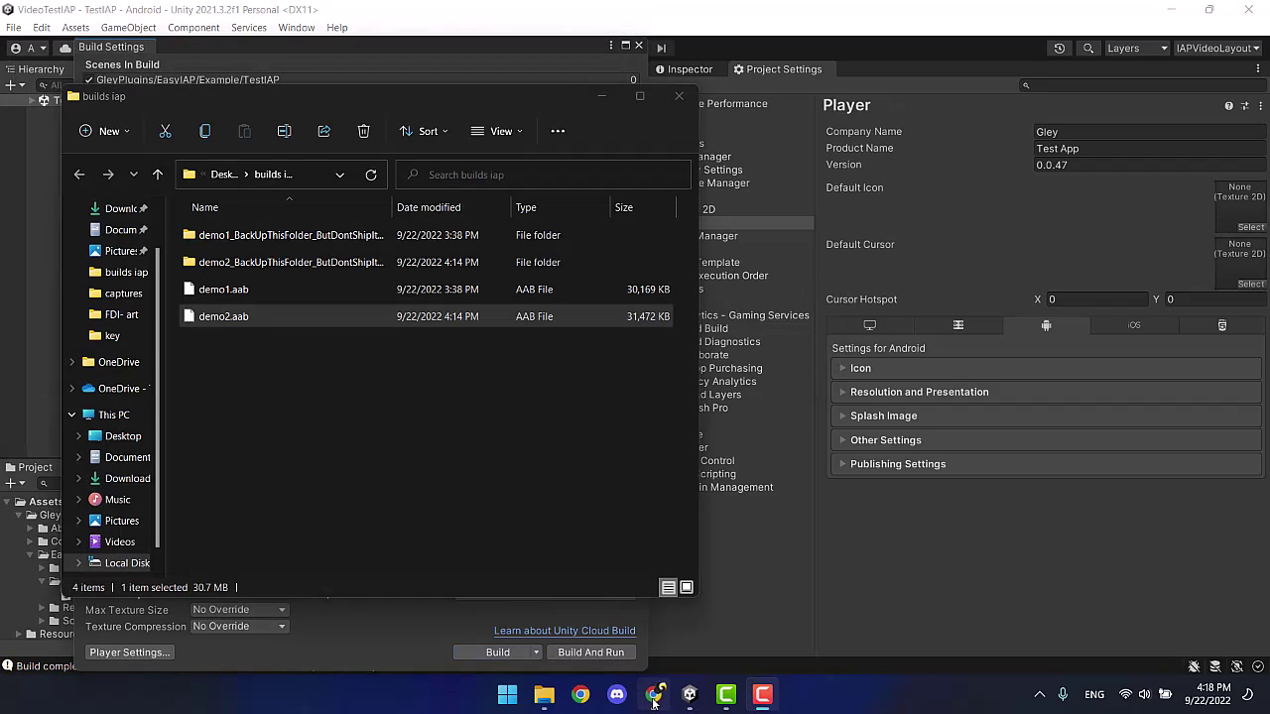
Upload demo2.aab to the release and remove the version 46 bundle
left_click(653, 697)
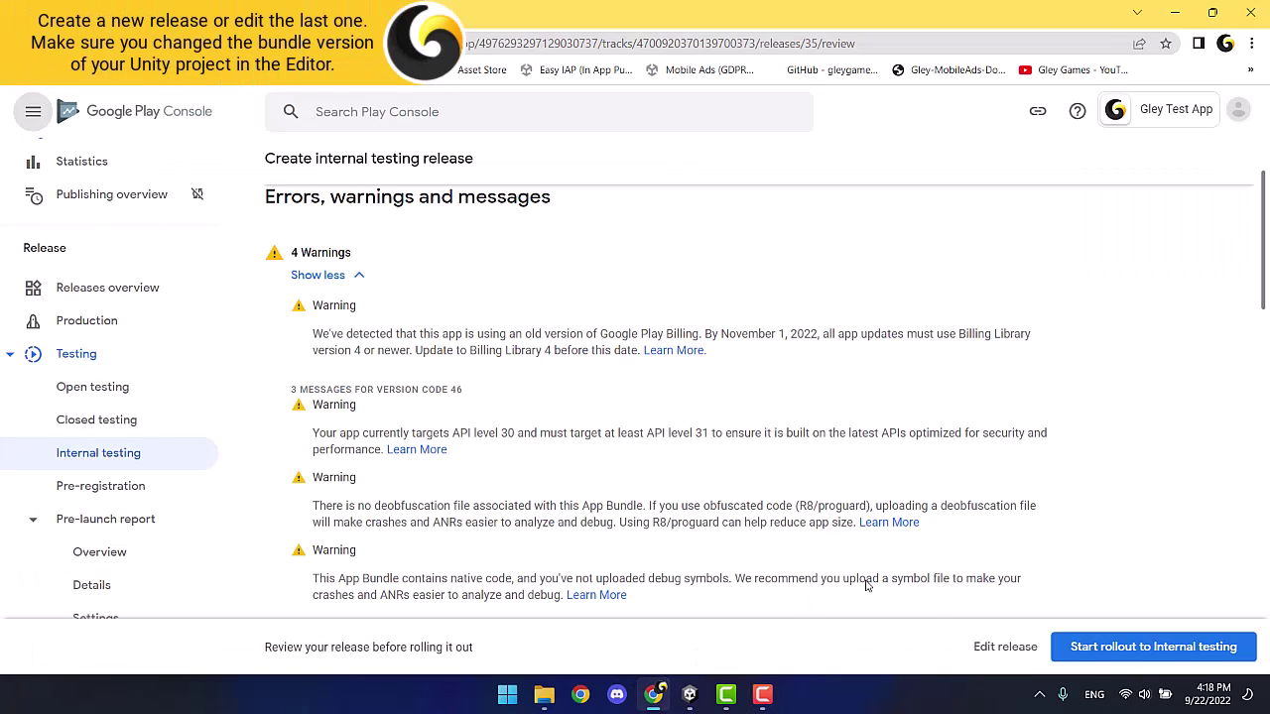
left_click(1005, 647)
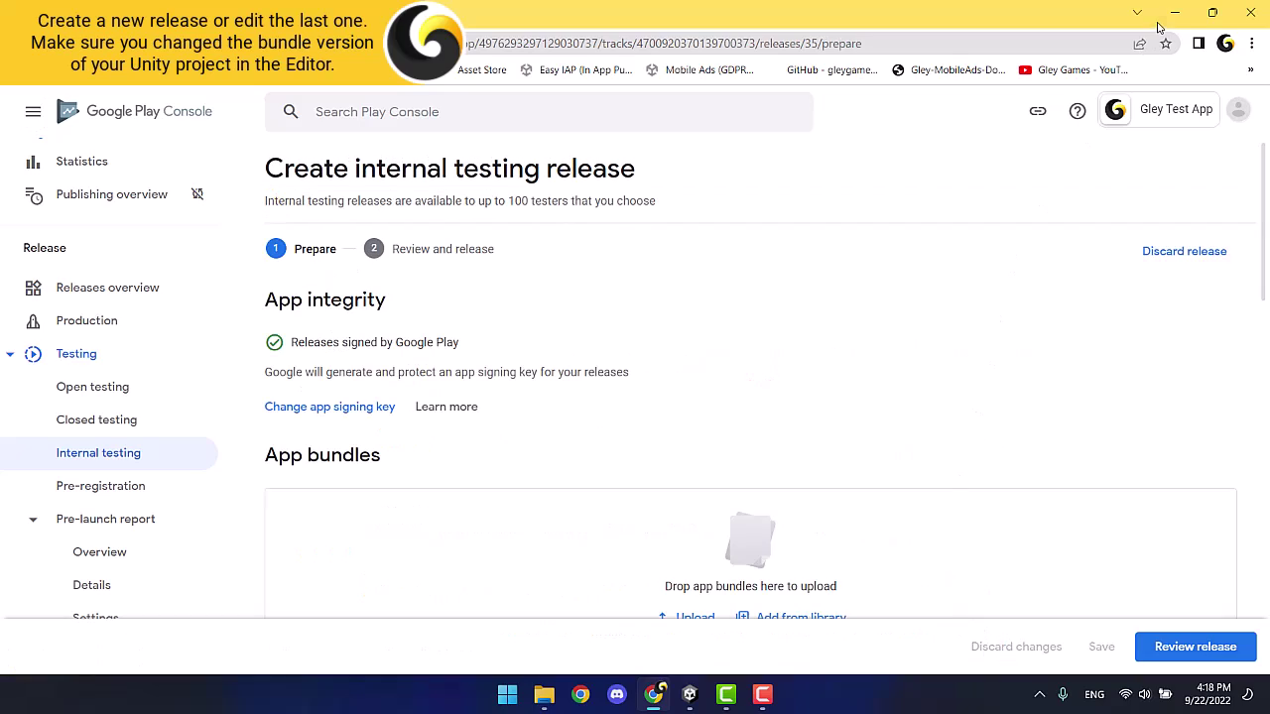
left_click(1207, 16)
scroll(1057, 379, "down", 5)
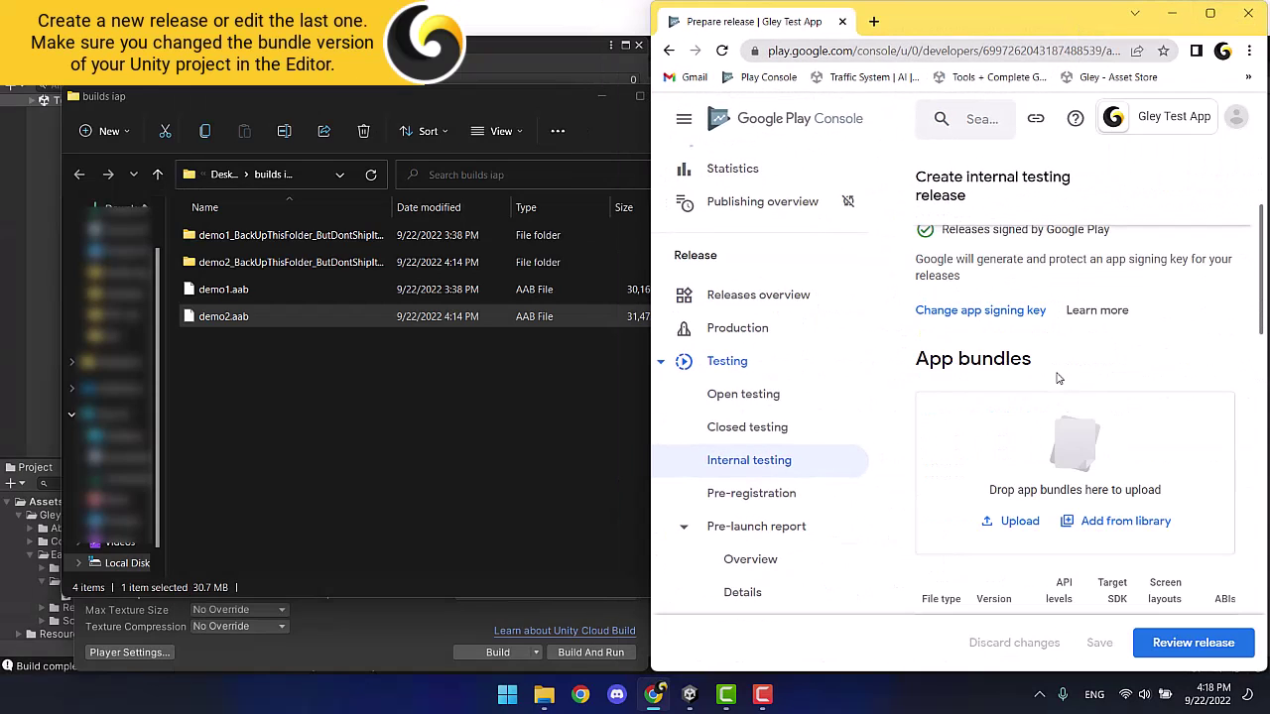
left_click_drag(224, 315, 992, 298)
left_click(1210, 13)
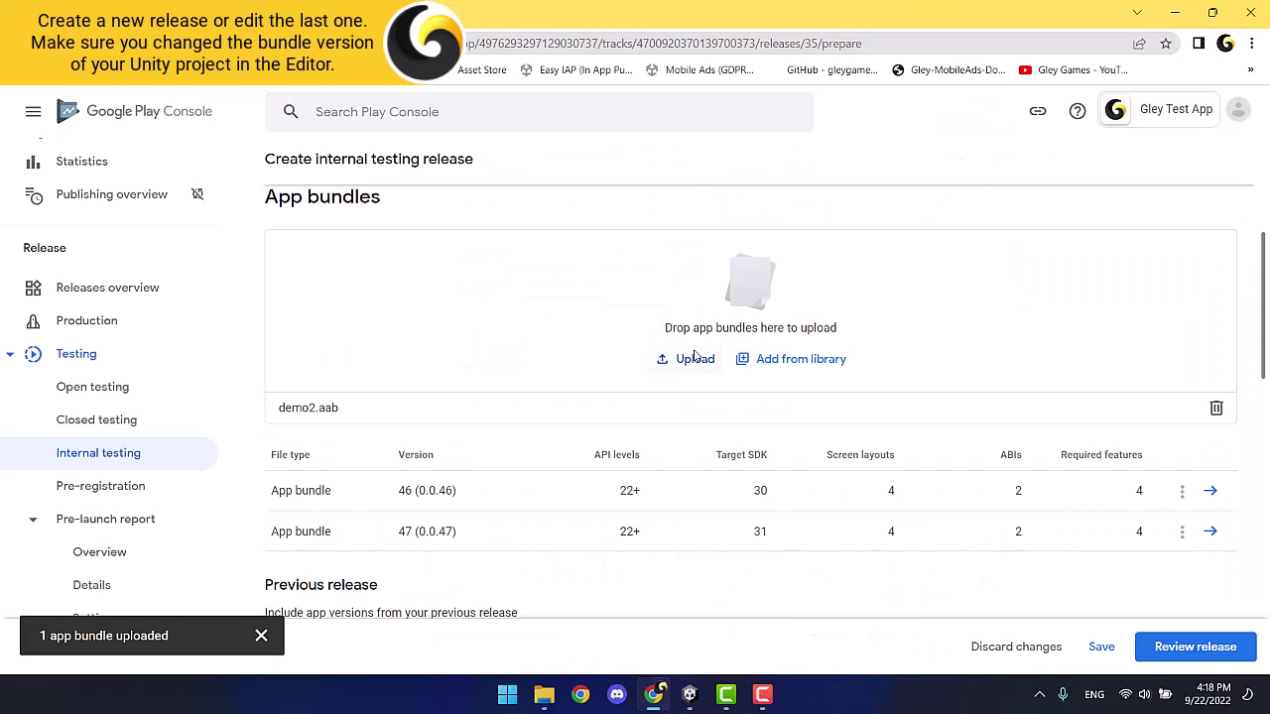
left_click(1182, 492)
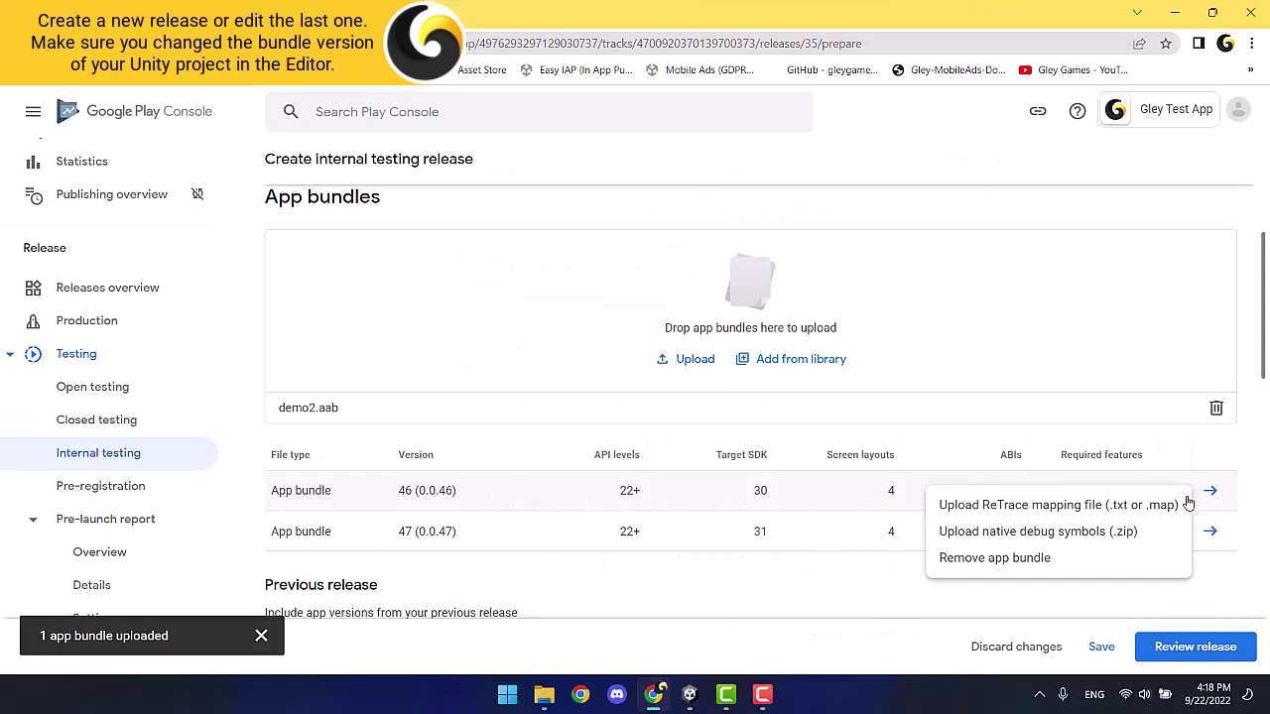
left_click(1037, 559)
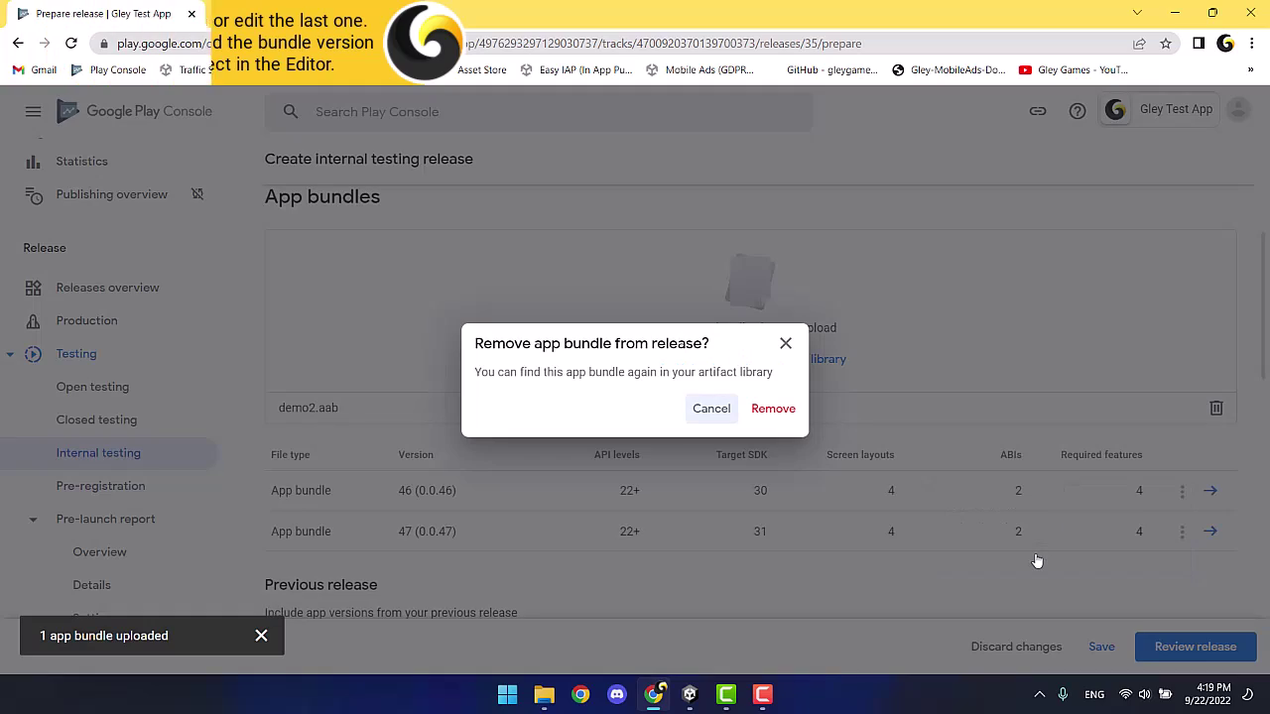
left_click(779, 408)
Rename the release to 'Release 47- Test IAP', save it, and go to review
scroll(729, 516, "down", 4)
scroll(726, 516, "down", 3)
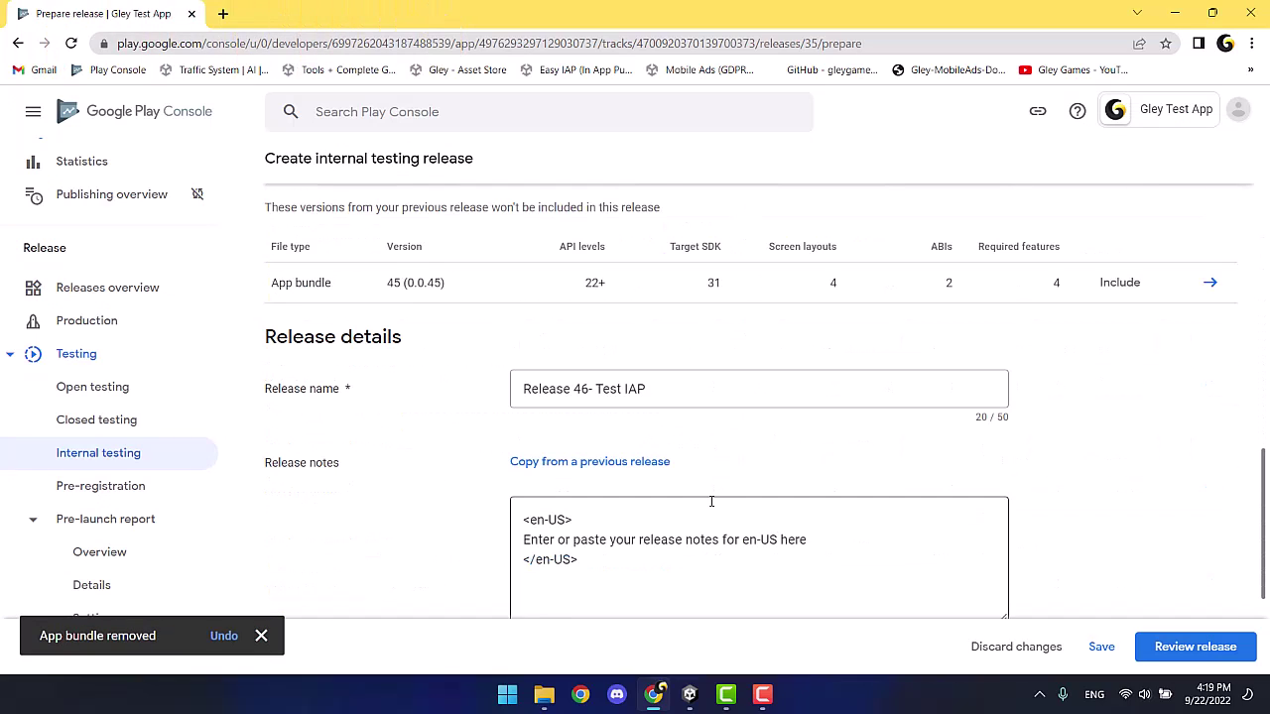
left_click(589, 389)
key("BackSpace")
type("7")
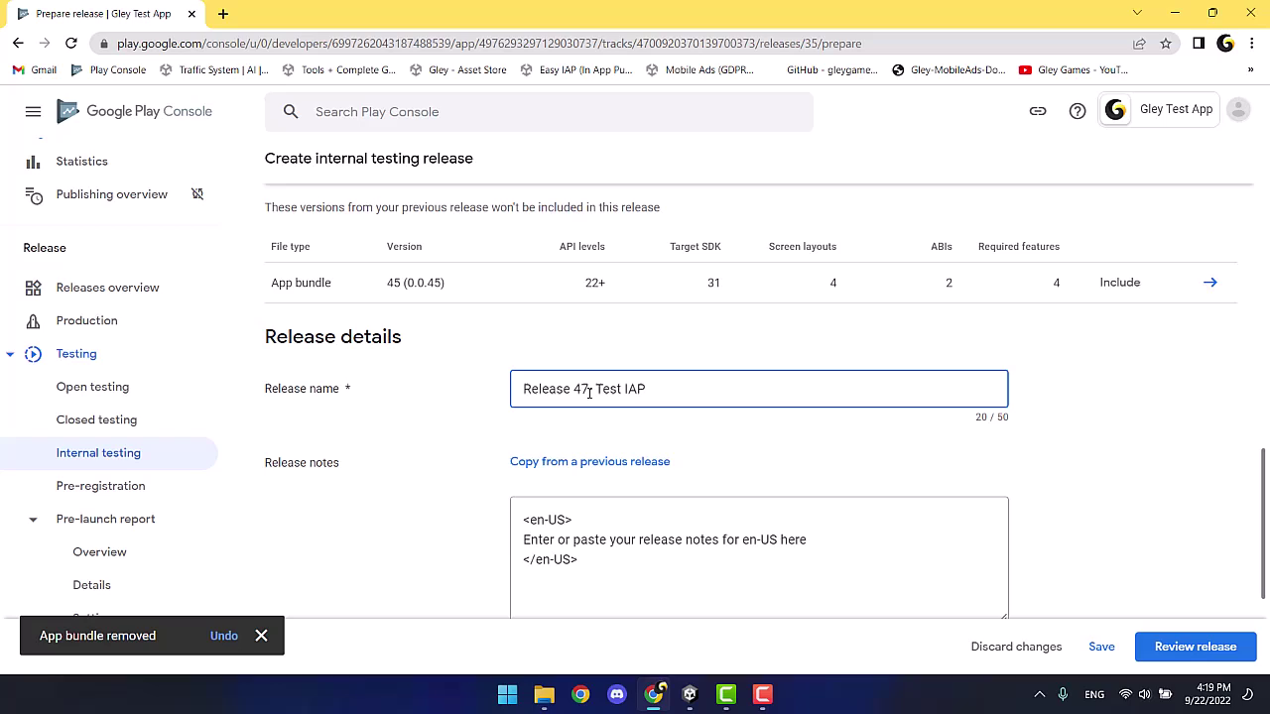
left_click(1101, 647)
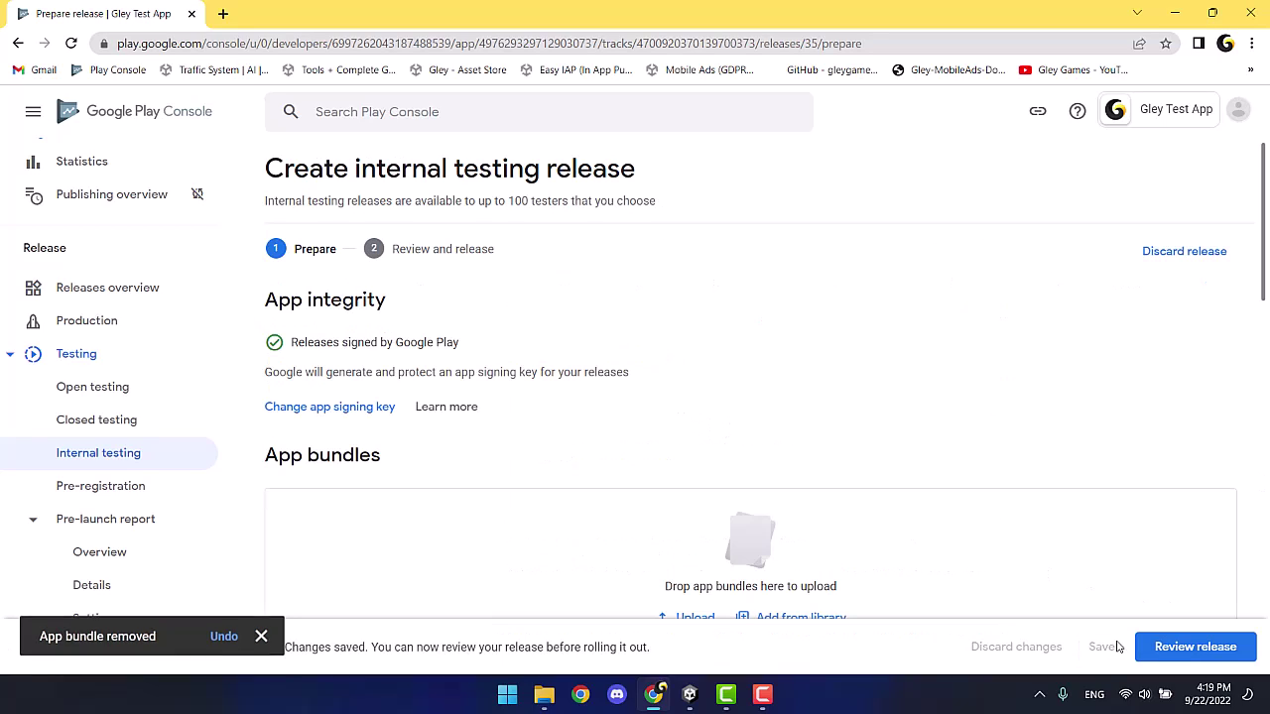
left_click(1171, 647)
Start the rollout of Release 47 to internal testing and confirm it
left_click(369, 379)
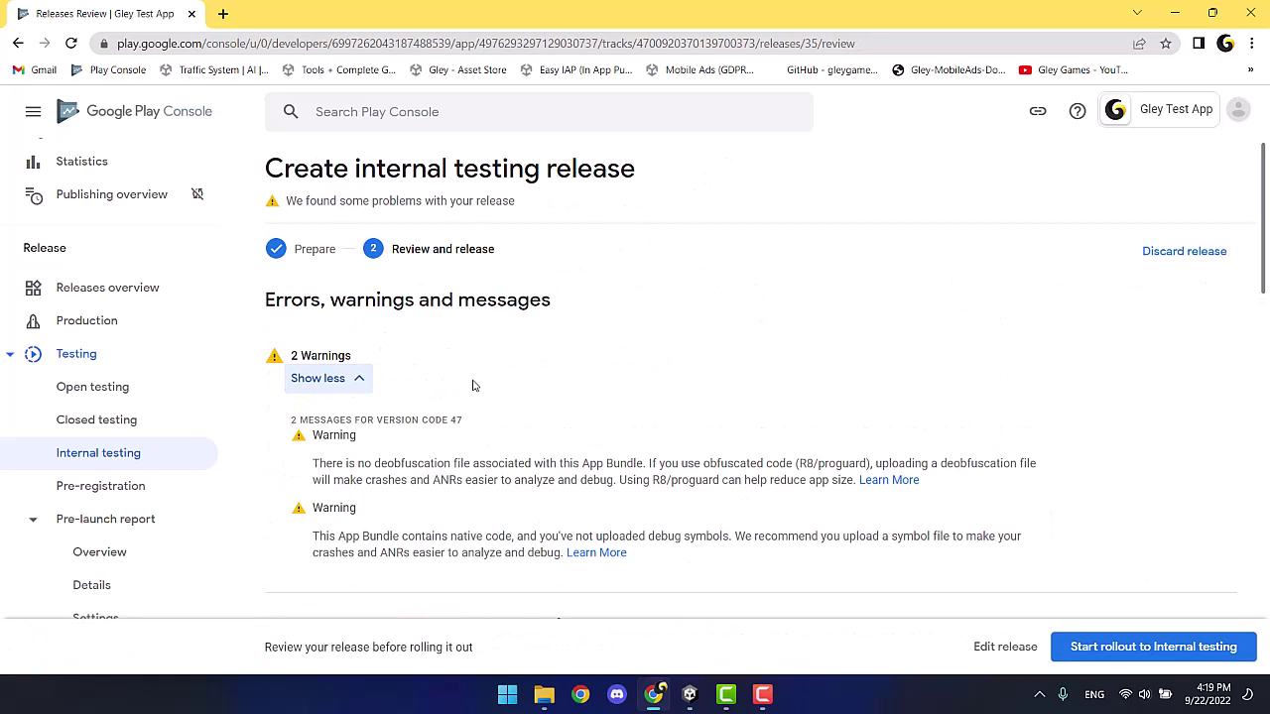
left_click(1166, 655)
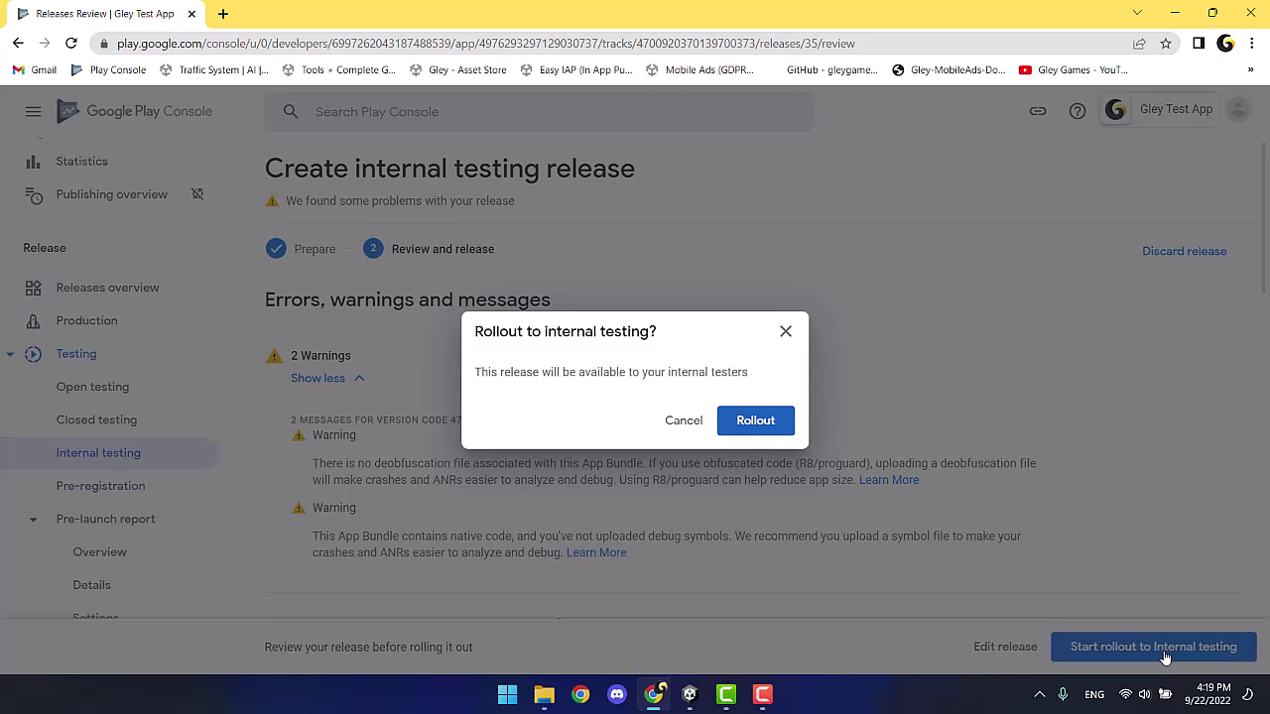
left_click(764, 428)
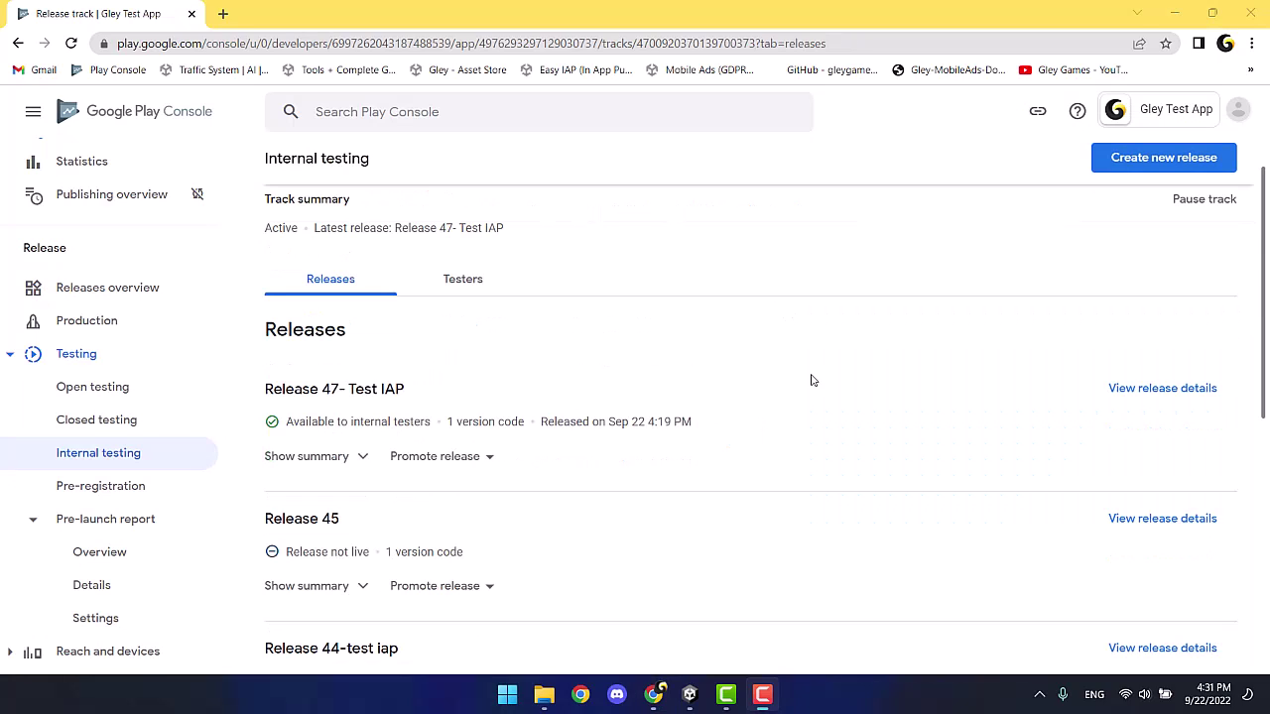
Copy the testers' web join link and load it in a new browser tab
left_click(462, 281)
scroll(462, 342, "down", 3)
left_click(545, 434)
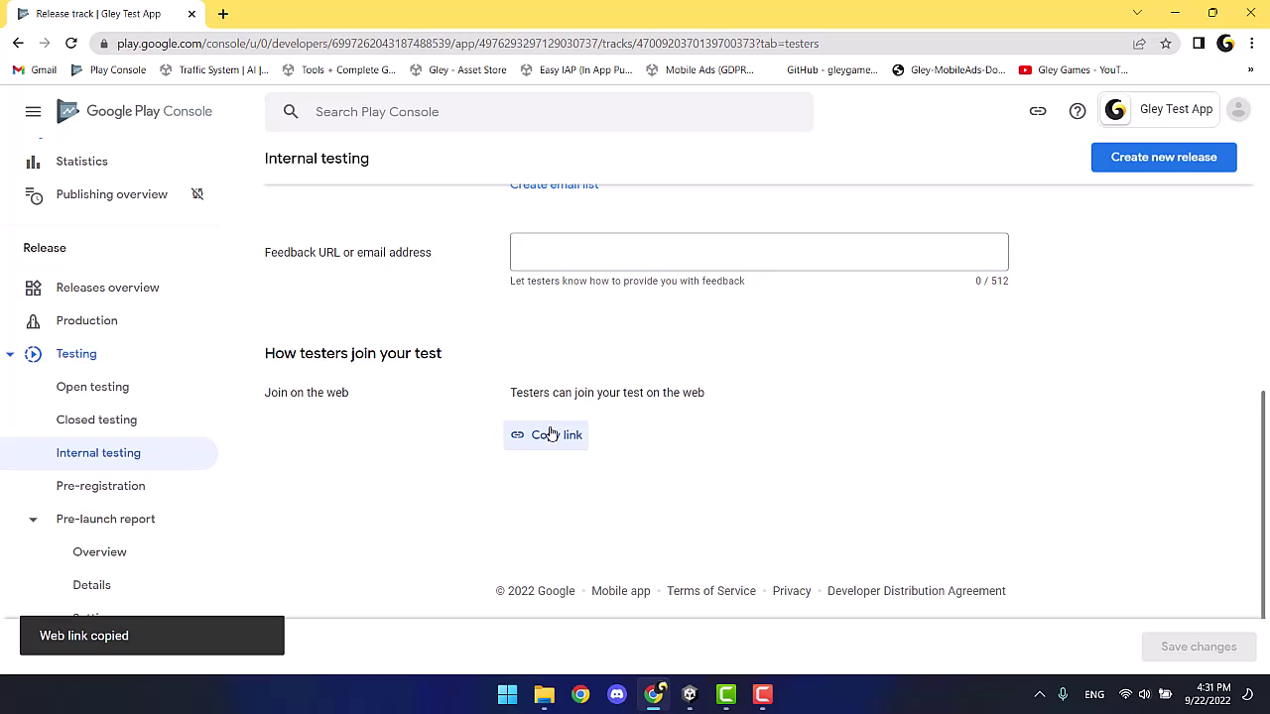
key("ctrl+t")
key("ctrl+v")
key("Return")
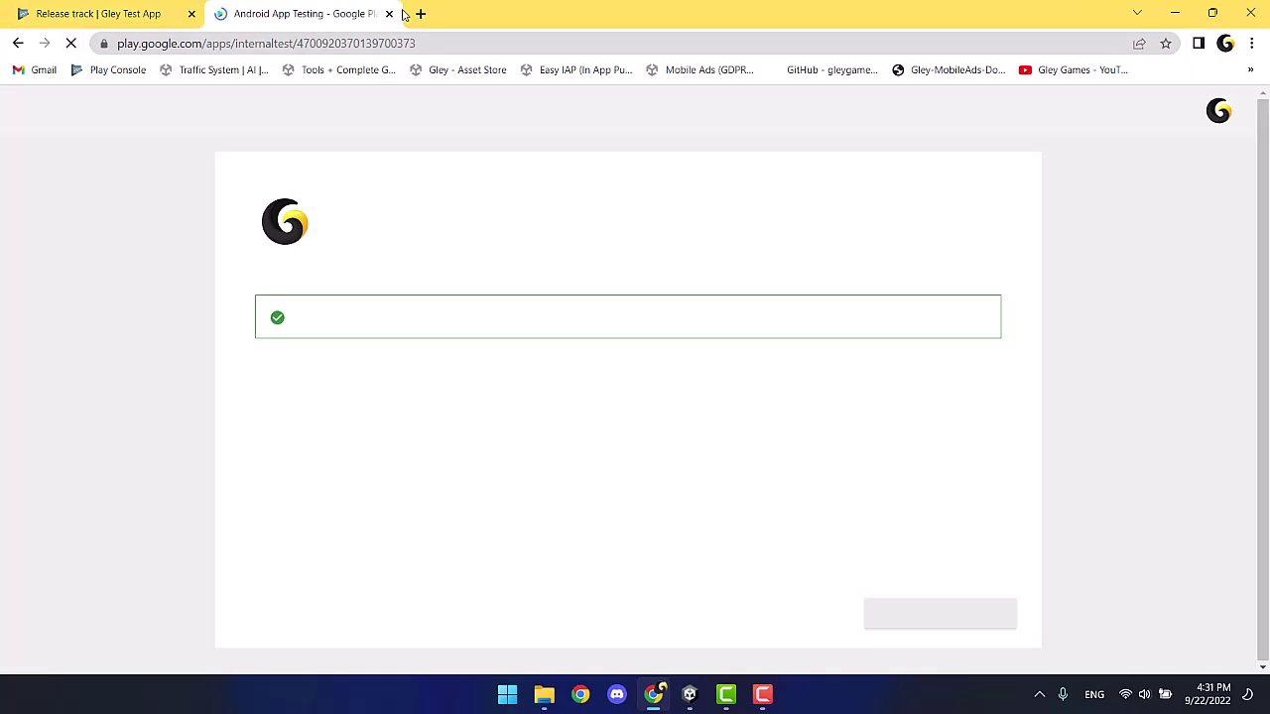
From the join page, install Gley Test App via Google Play on the Samsung SM-P610
left_click(539, 399)
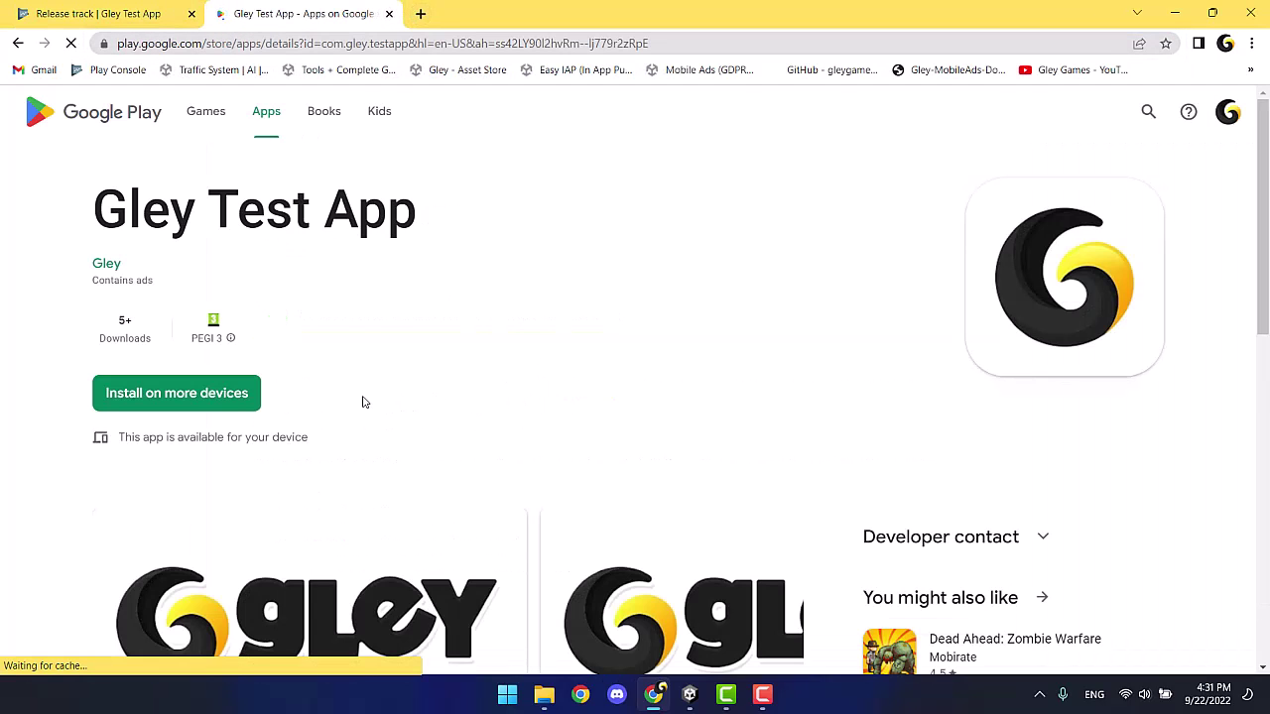
left_click(206, 397)
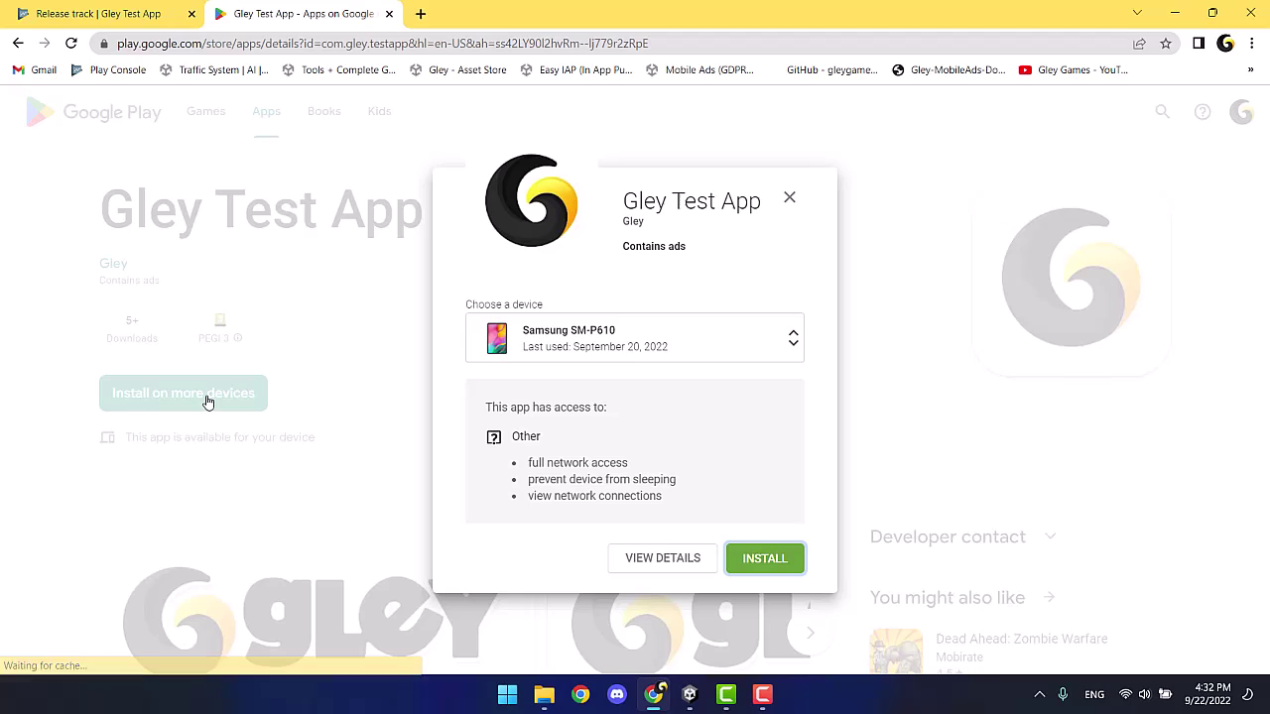
left_click(780, 559)
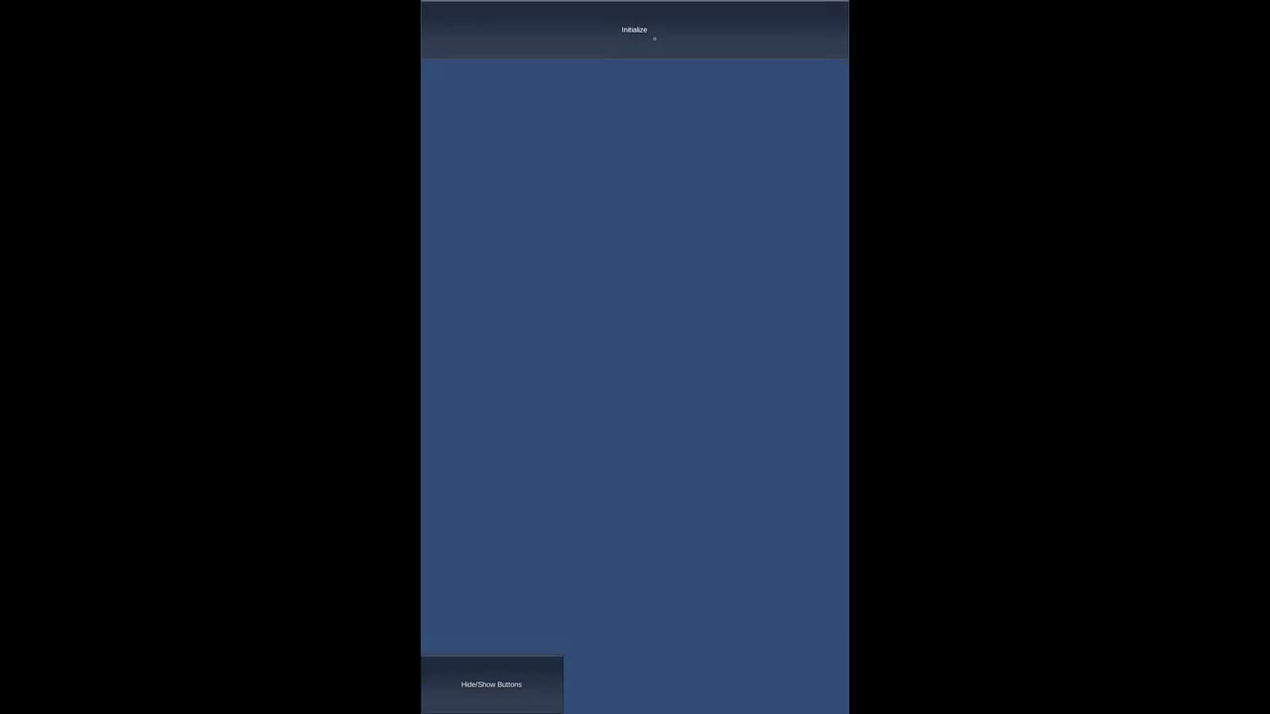
Initialize purchasing so products load, then confirm RemoveAds fails as already owned
left_click(653, 38)
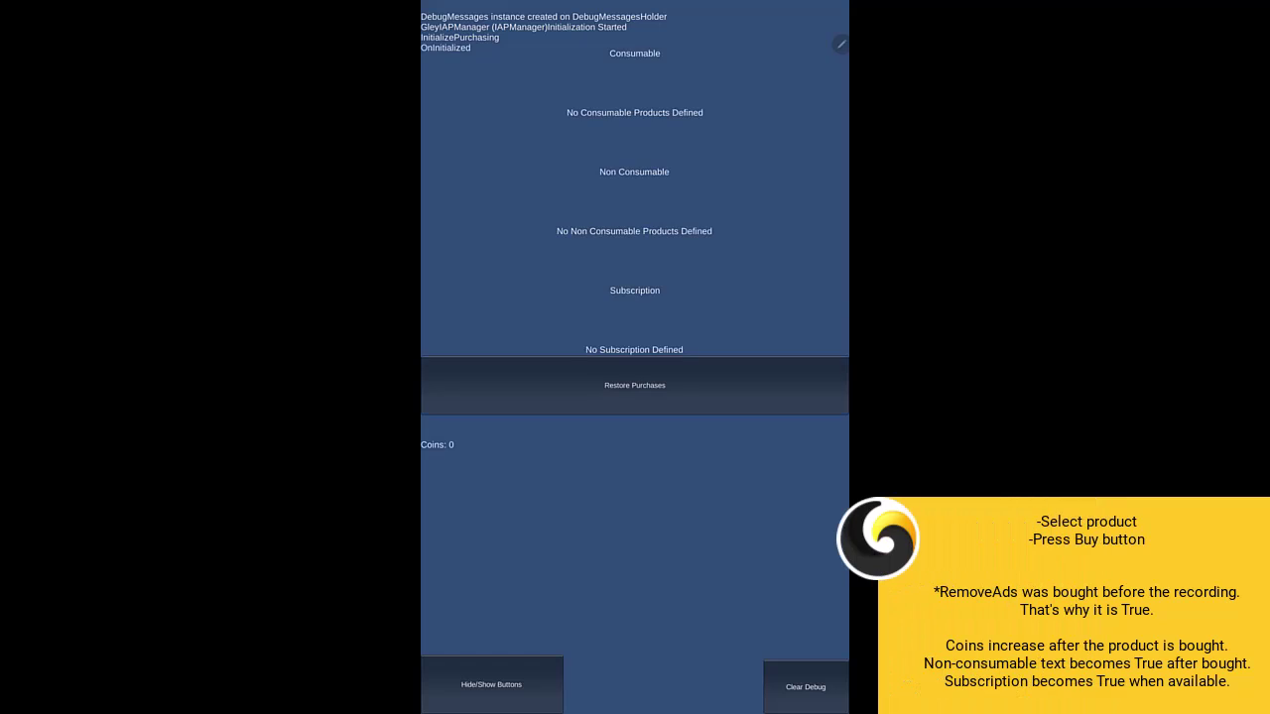
left_click(491, 689)
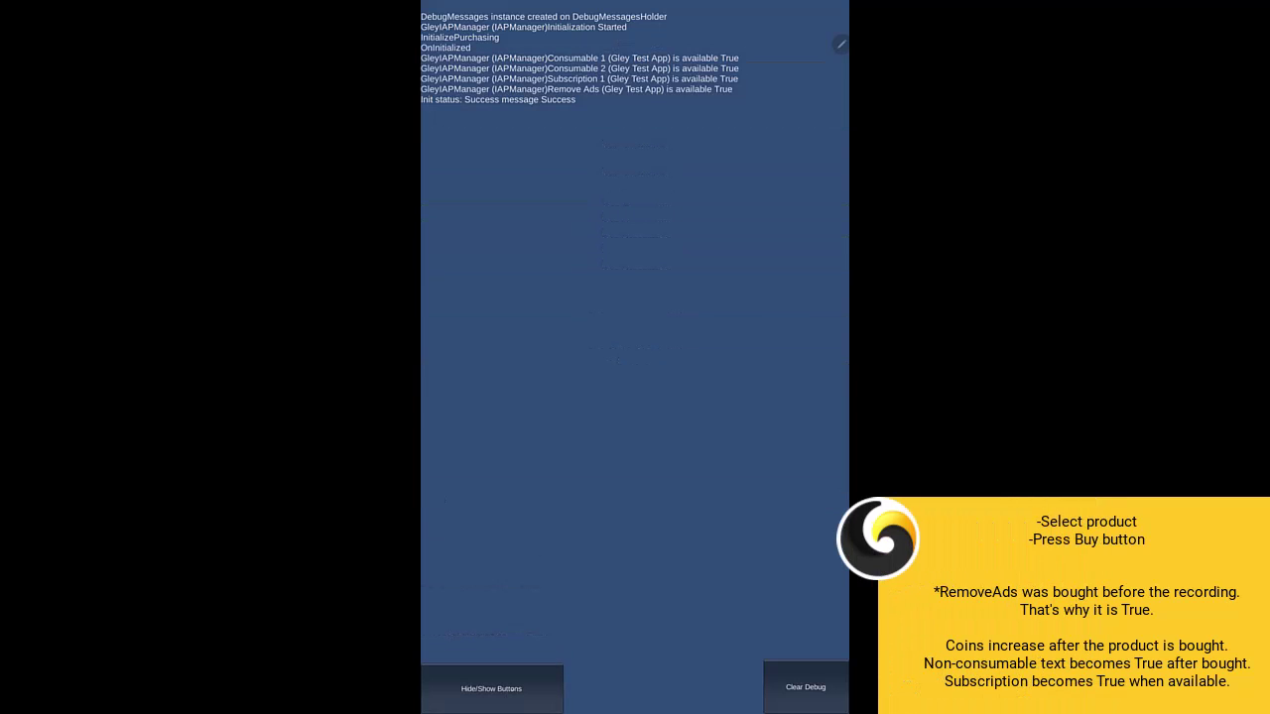
left_click(521, 677)
left_click(671, 278)
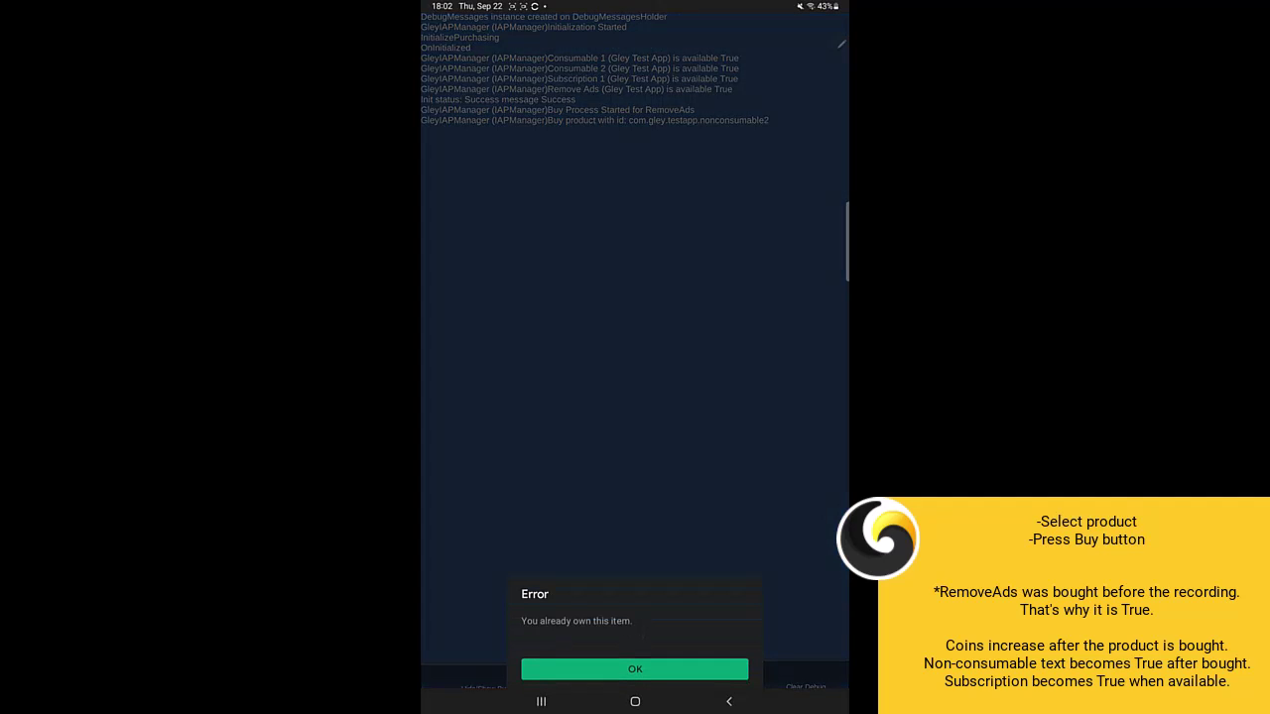
left_click(635, 669)
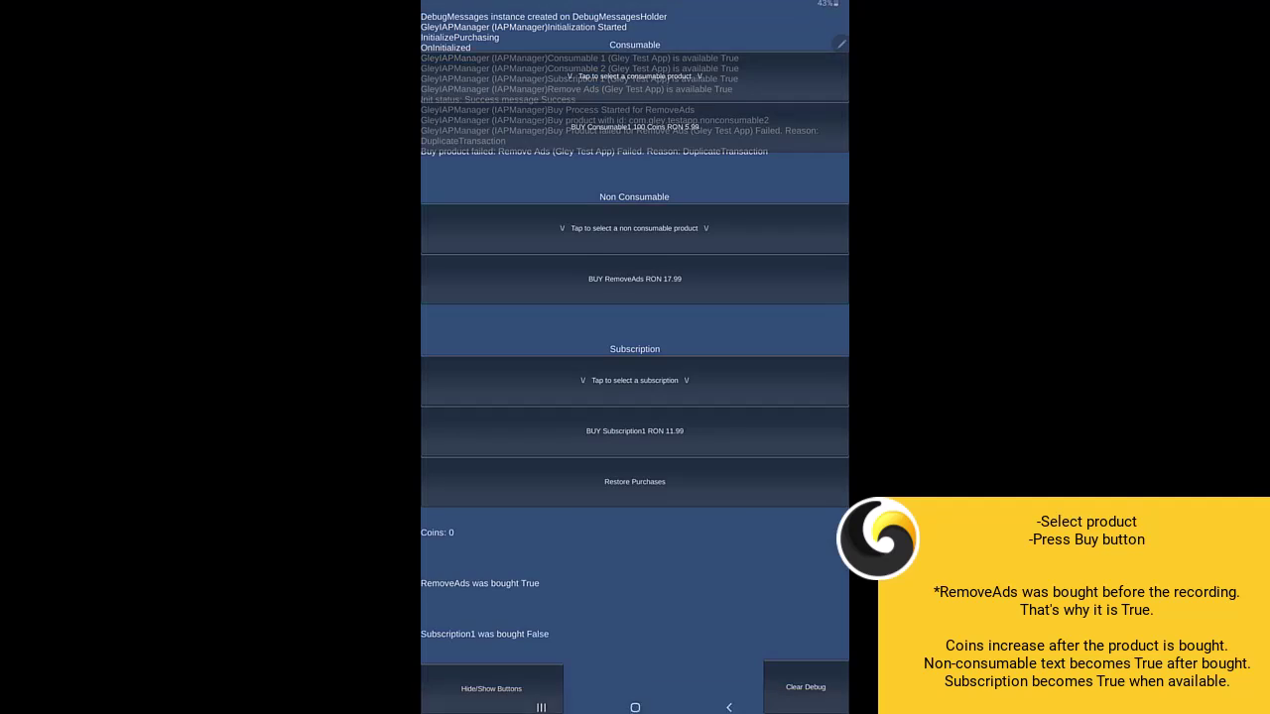
Select Consumable1 and start buying the 100-coin pack
left_click(635, 76)
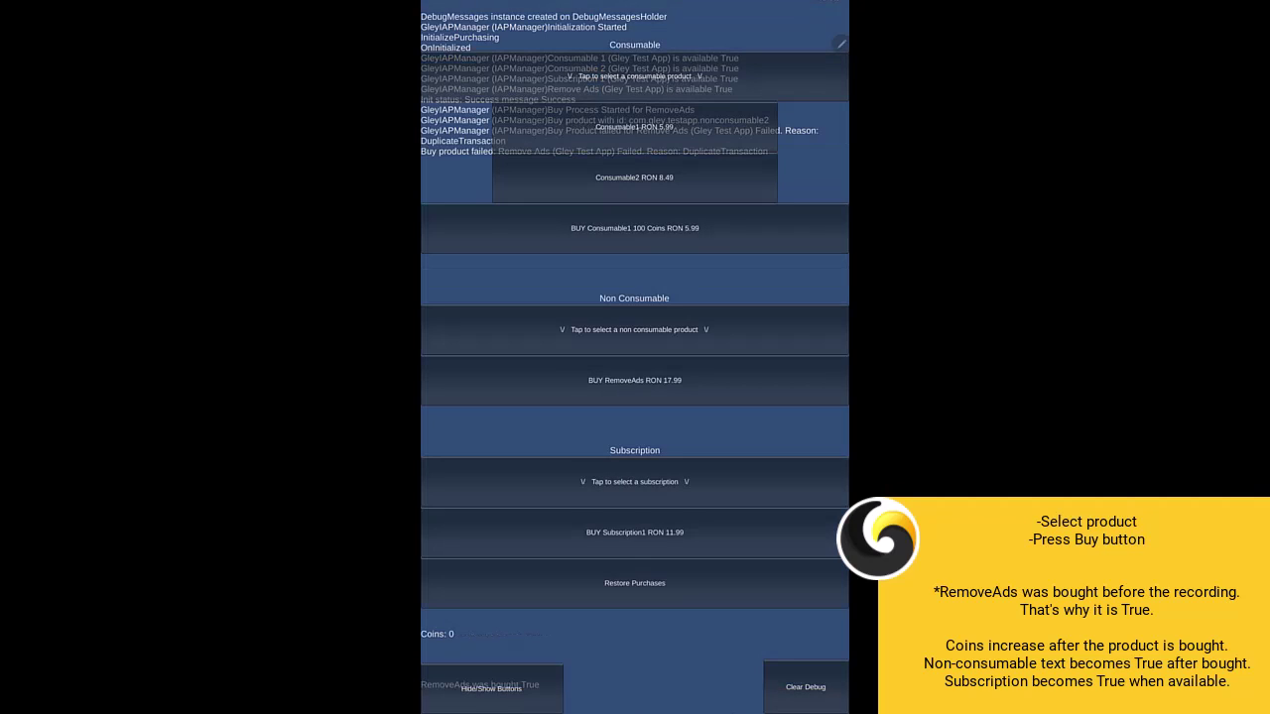
left_click(635, 127)
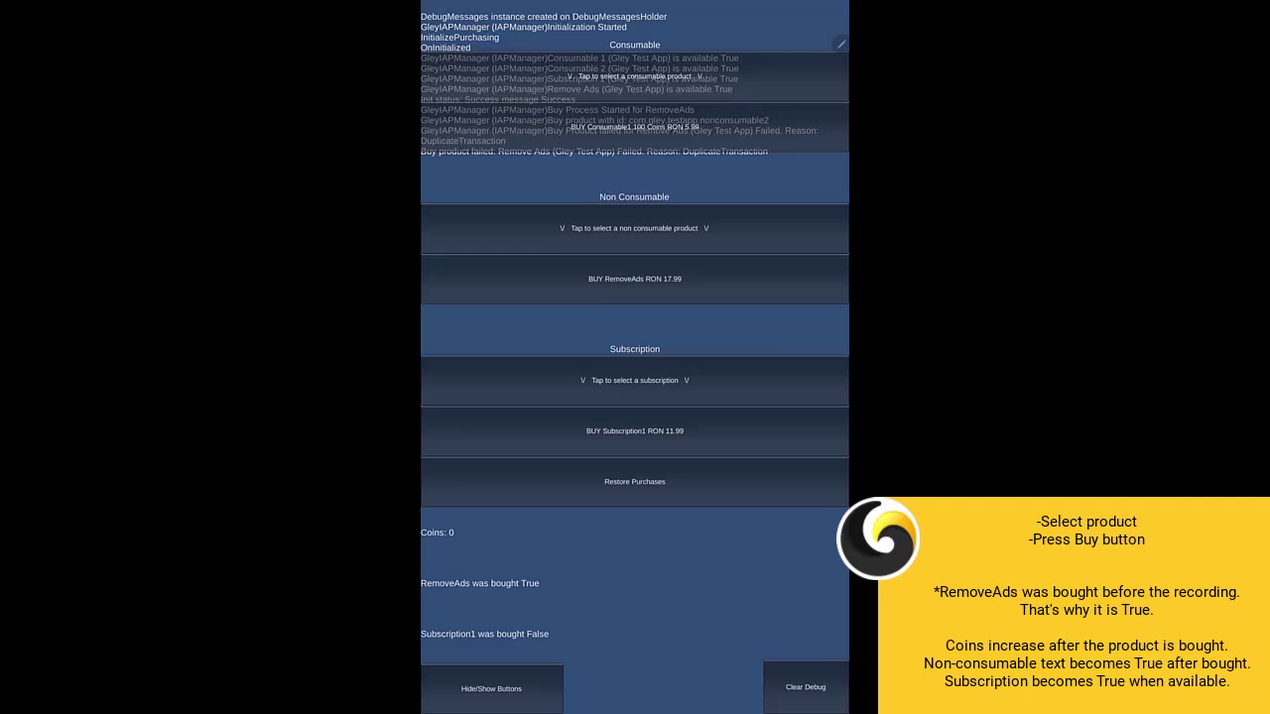
left_click(635, 127)
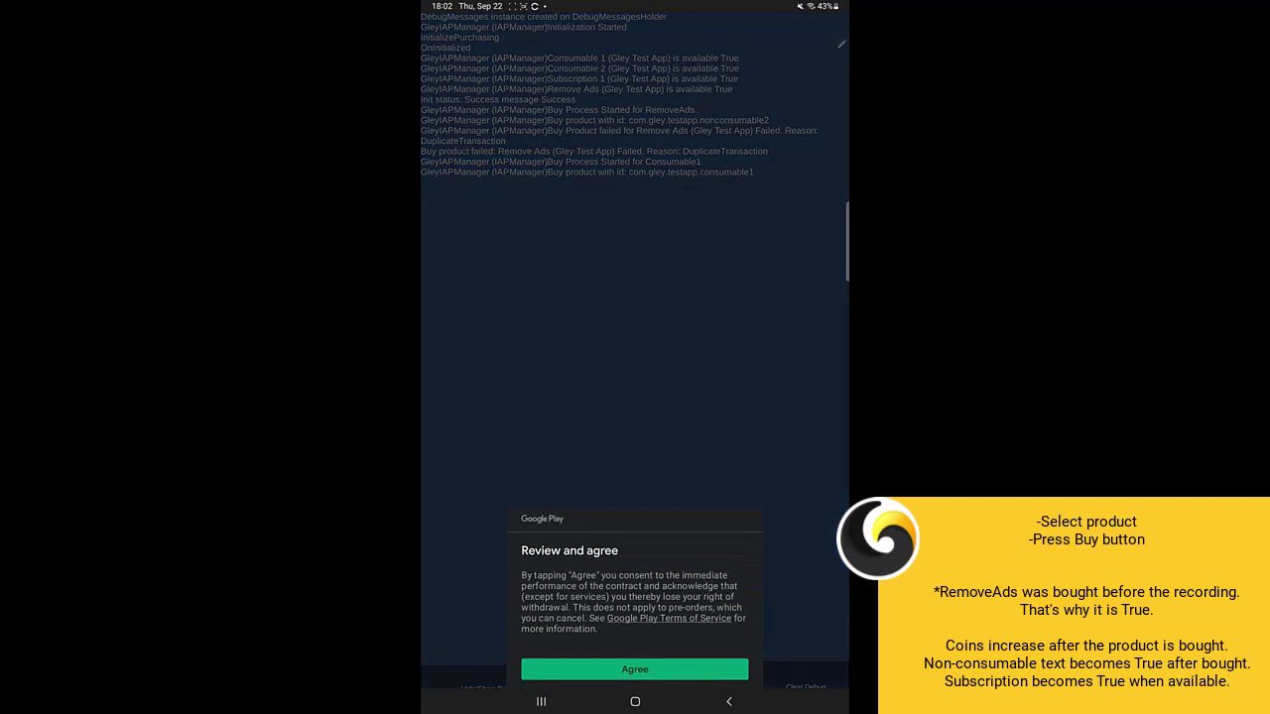
Complete the Consumable 1 purchase with the test card, skipping purchase authentication
left_click(634, 669)
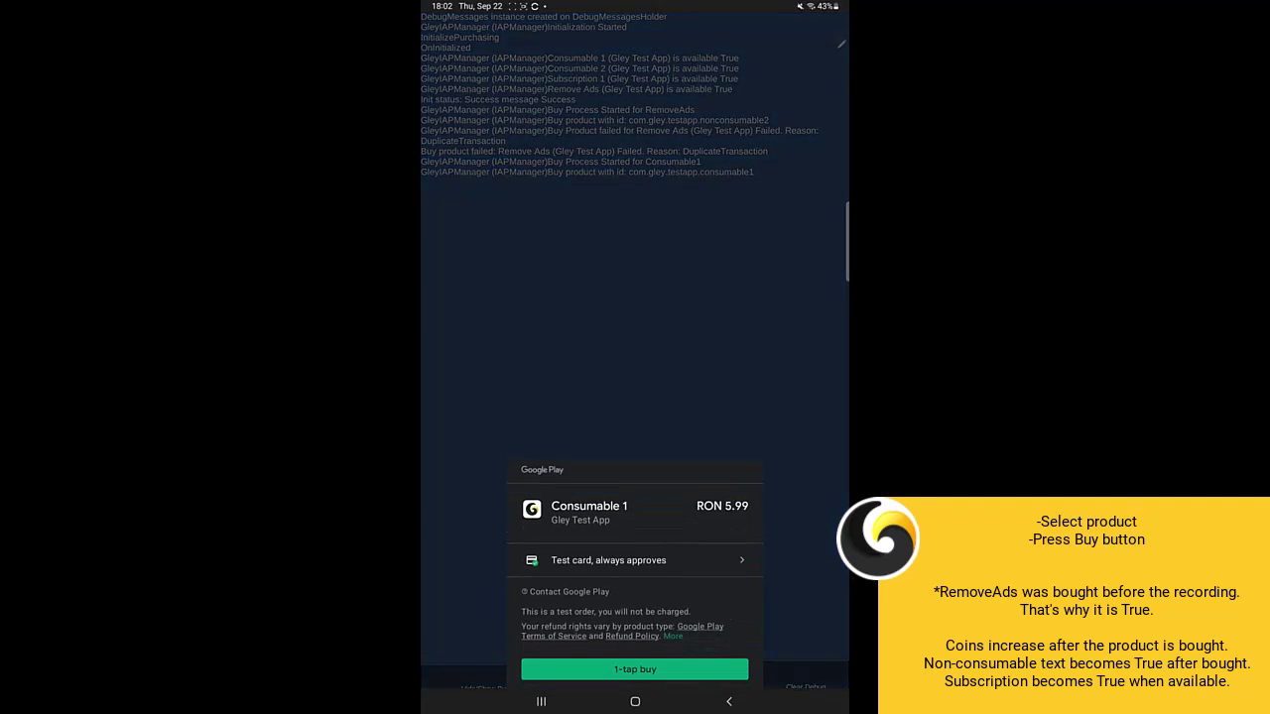
left_click(635, 669)
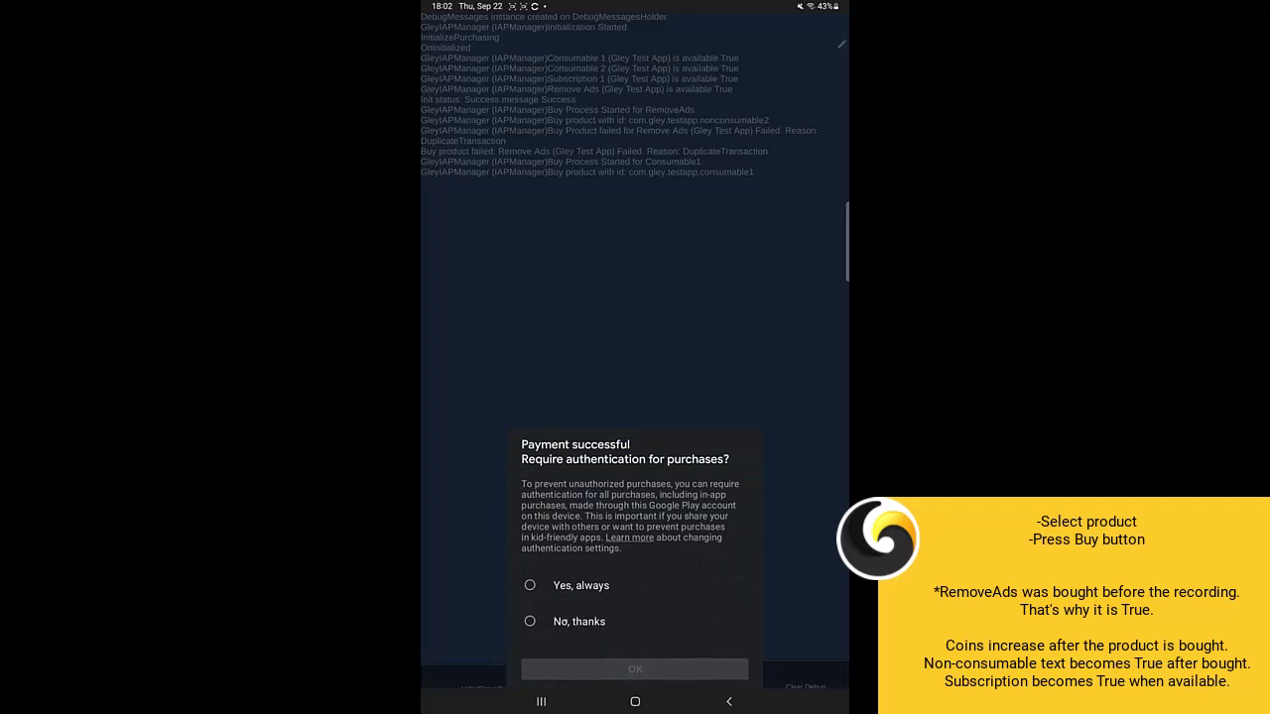
left_click(570, 621)
left_click(635, 670)
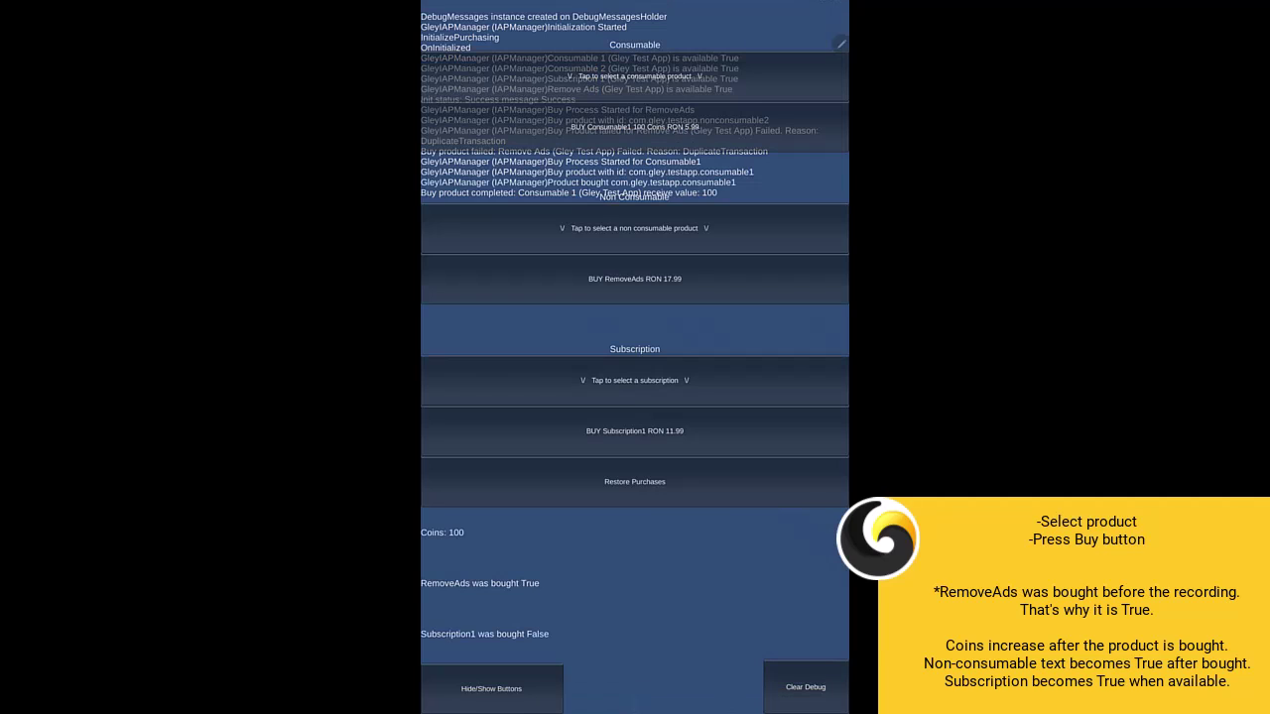
Buy the Consumable2 200-coin pack to reach 300 coins, then start the Subscription1 purchase
left_click(634, 75)
left_click(634, 177)
left_click(635, 127)
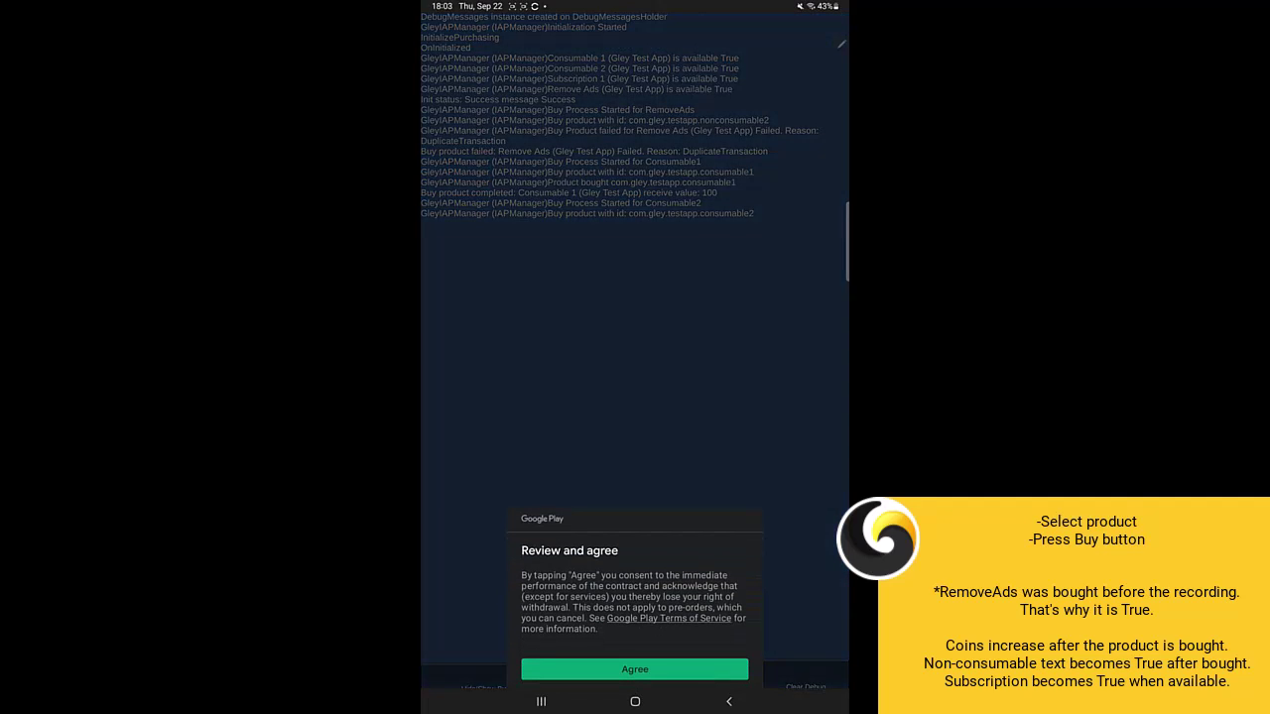
left_click(635, 669)
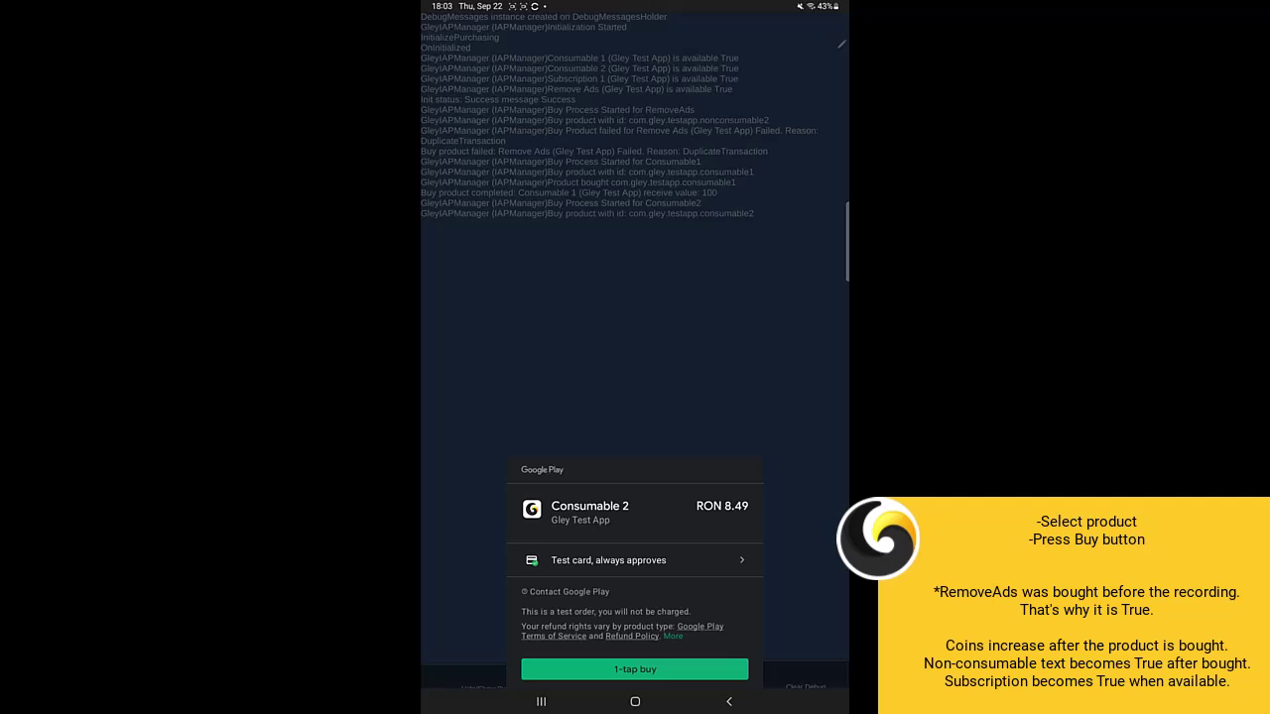
left_click(649, 669)
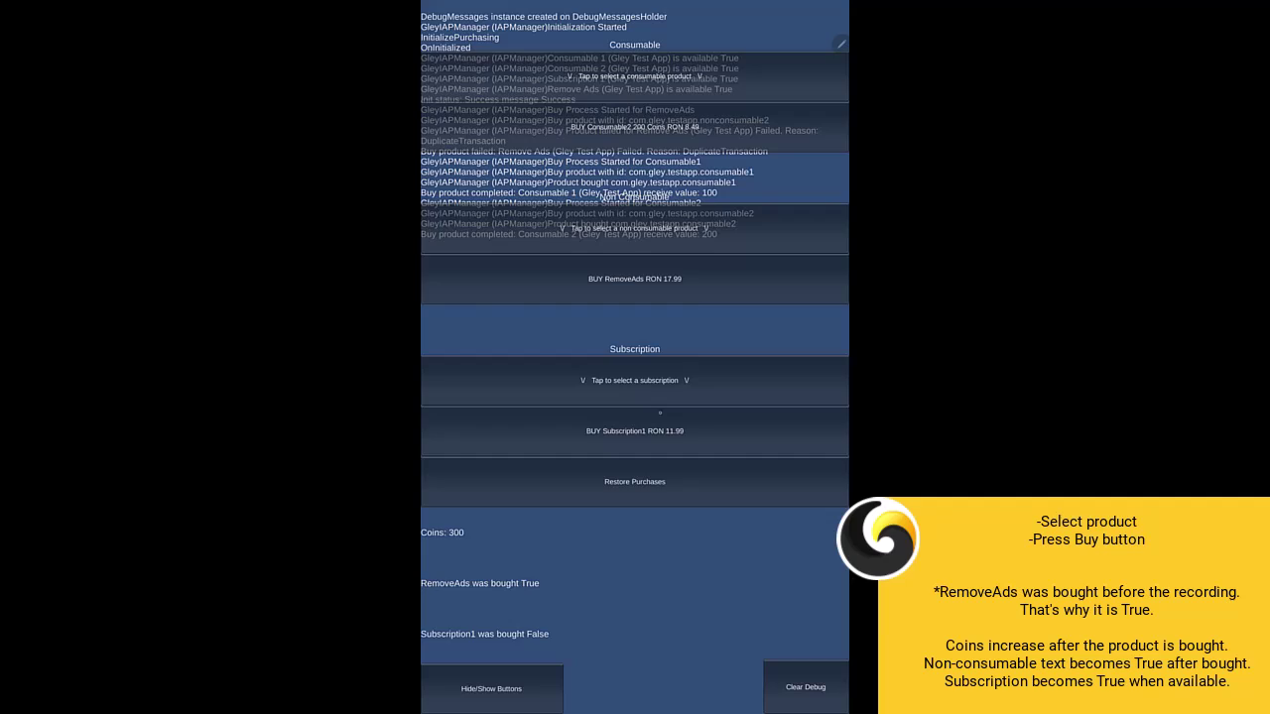
left_click(659, 426)
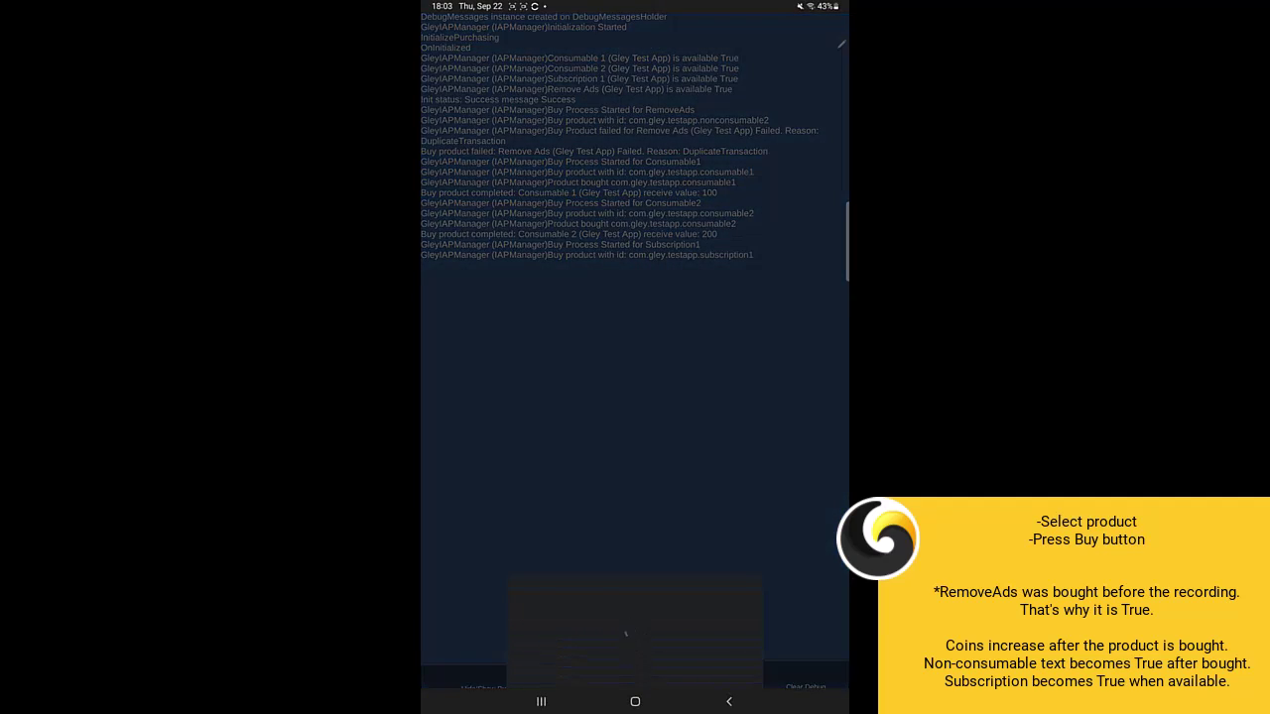